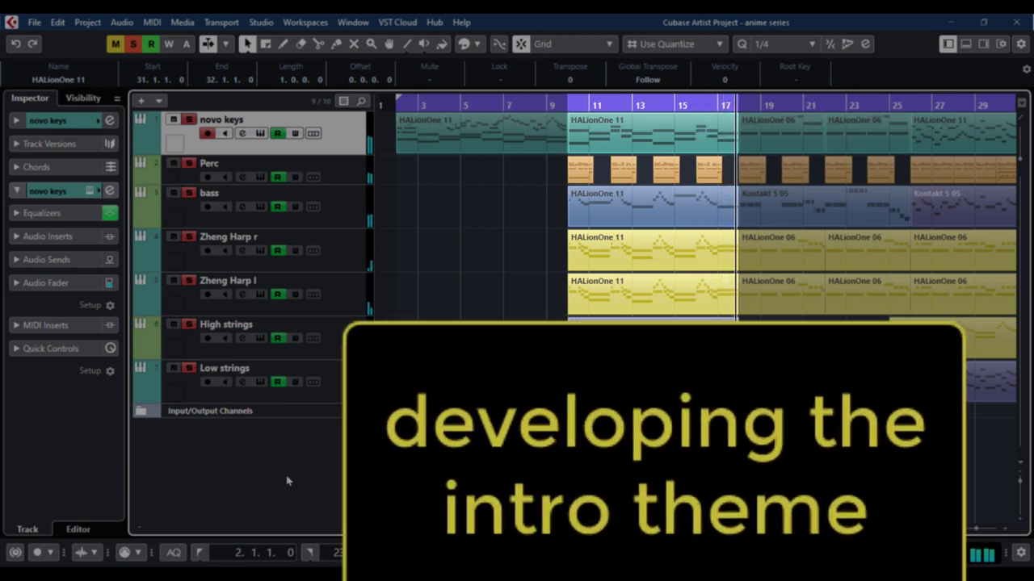
- Shift the cycle range to bars 18–26, zoom in twice, and scroll back to bar 1
key("alt+Right")
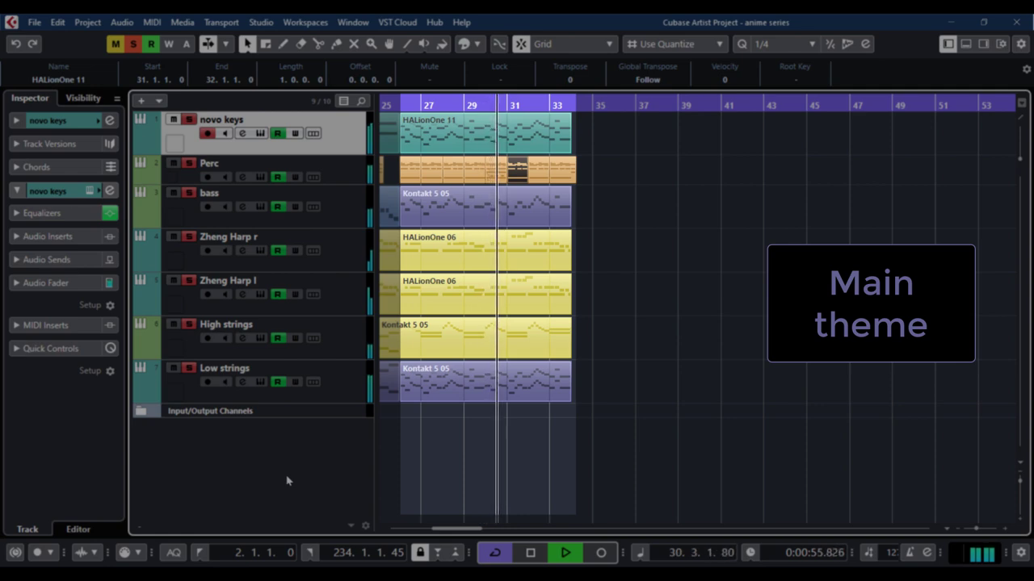
left_click(1007, 532)
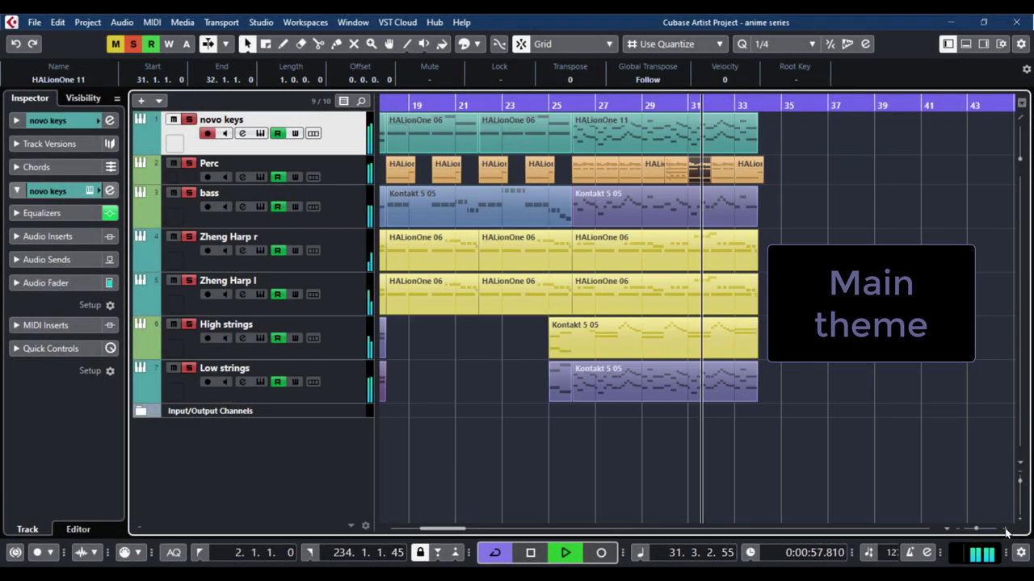
left_click(1007, 532)
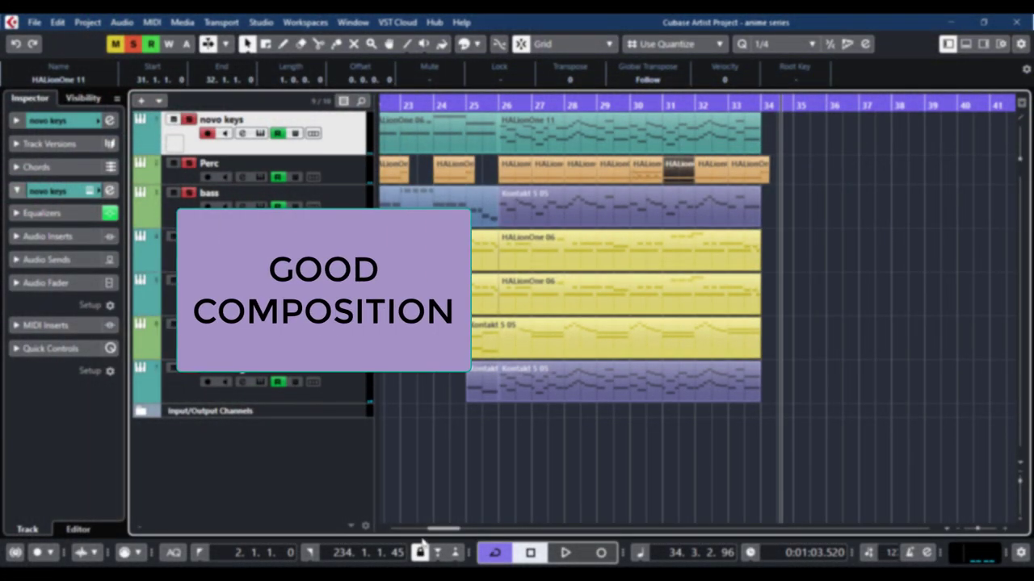
left_click_drag(431, 530, 391, 532)
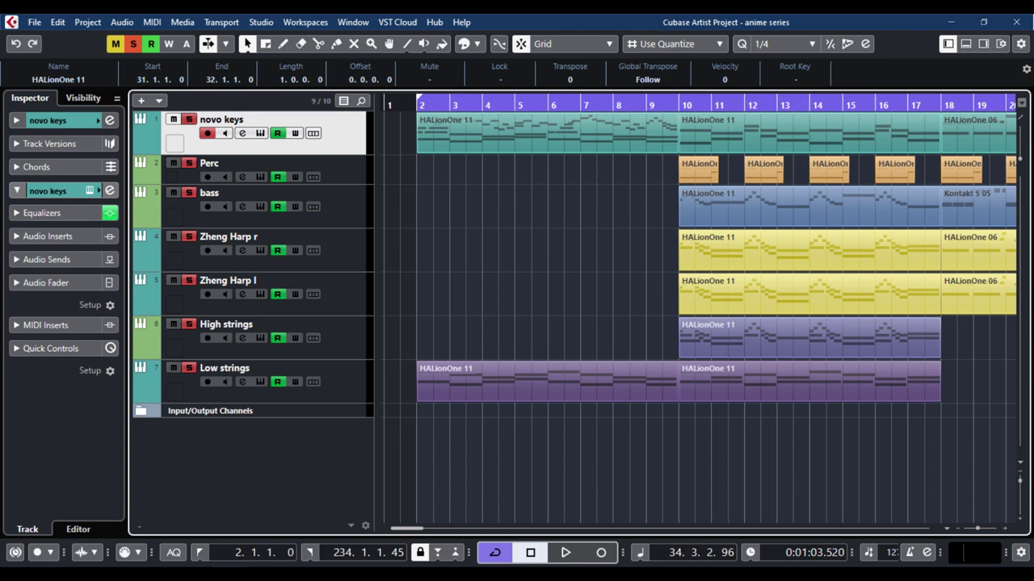
left_click(600, 485)
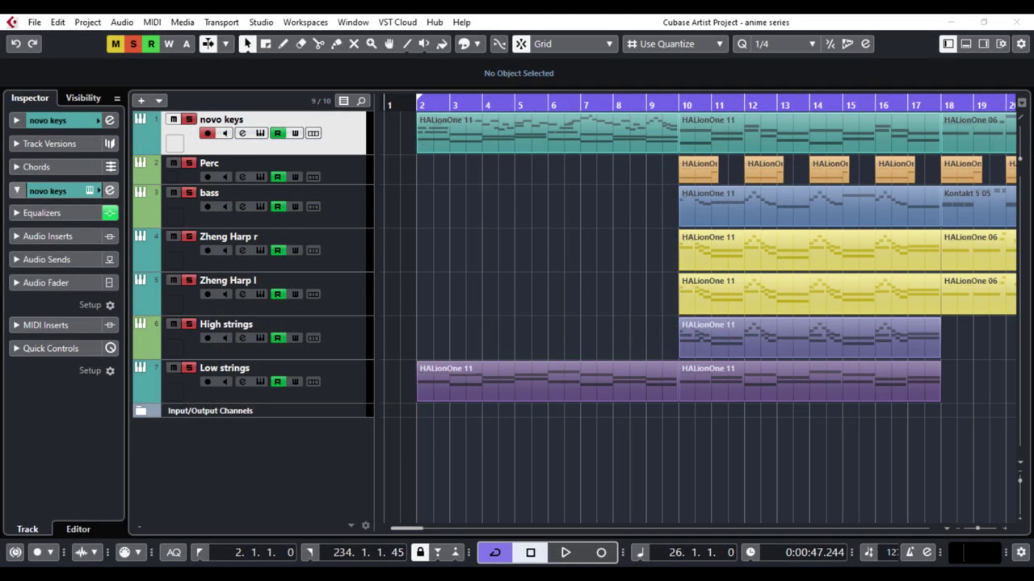
- Open the novo keys opening part in a separate full-size Key Editor window
double_click(455, 125)
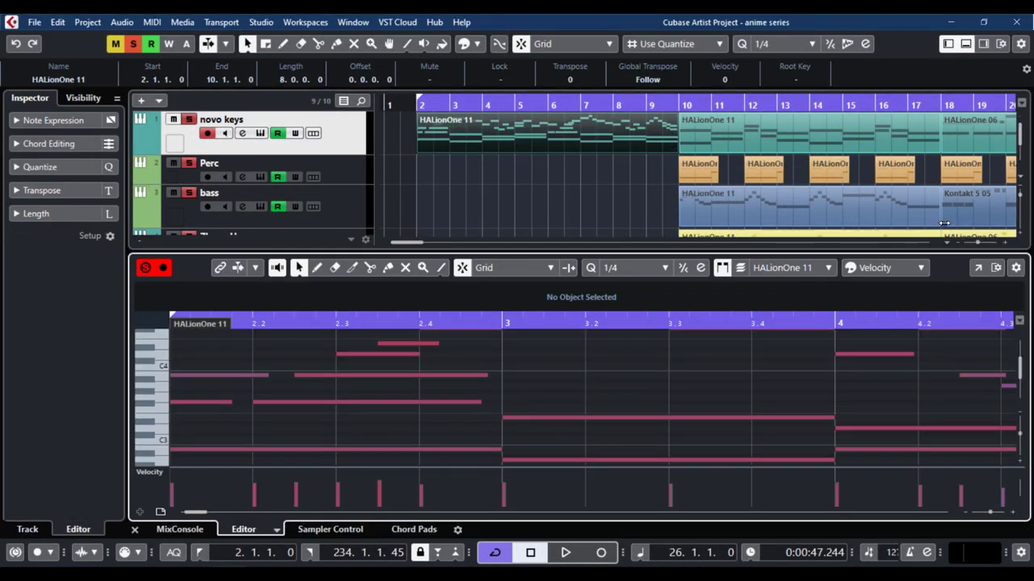
left_click(975, 268)
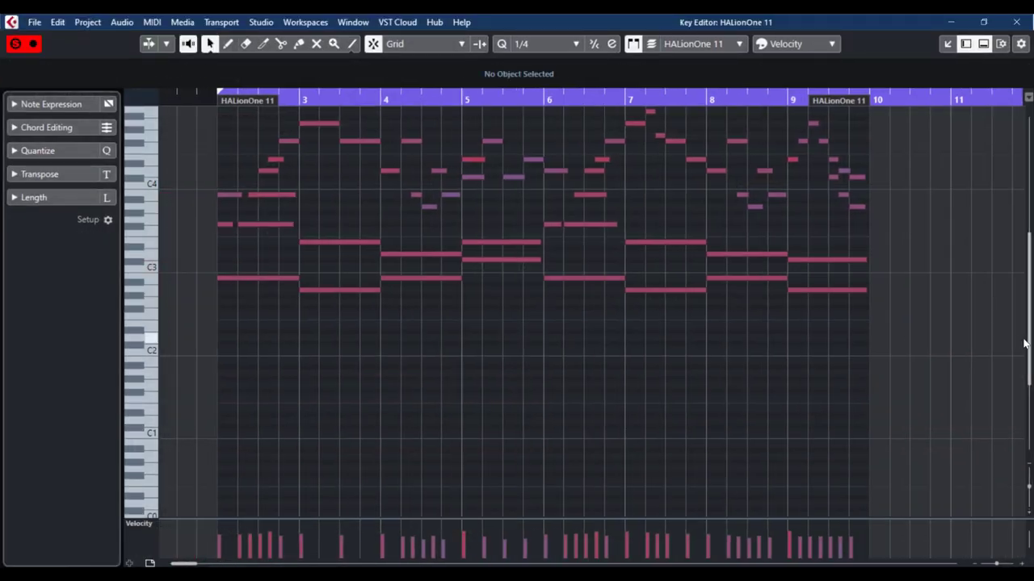
left_click_drag(1030, 341, 1029, 321)
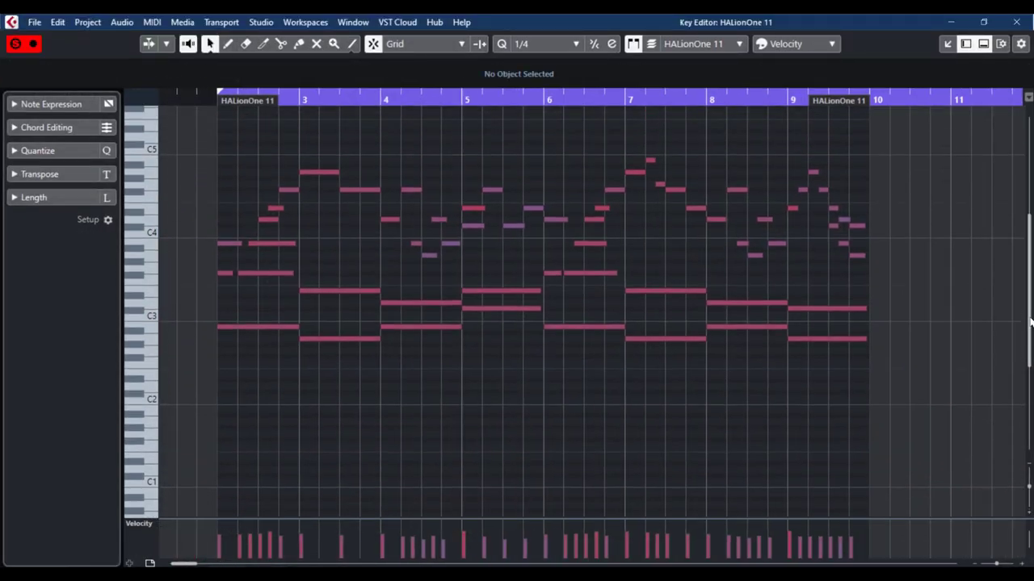
- Audition the melody notes D4, E4, F#4 and A4, then play the opening part
left_click(264, 244)
left_click(265, 216)
left_click(264, 218)
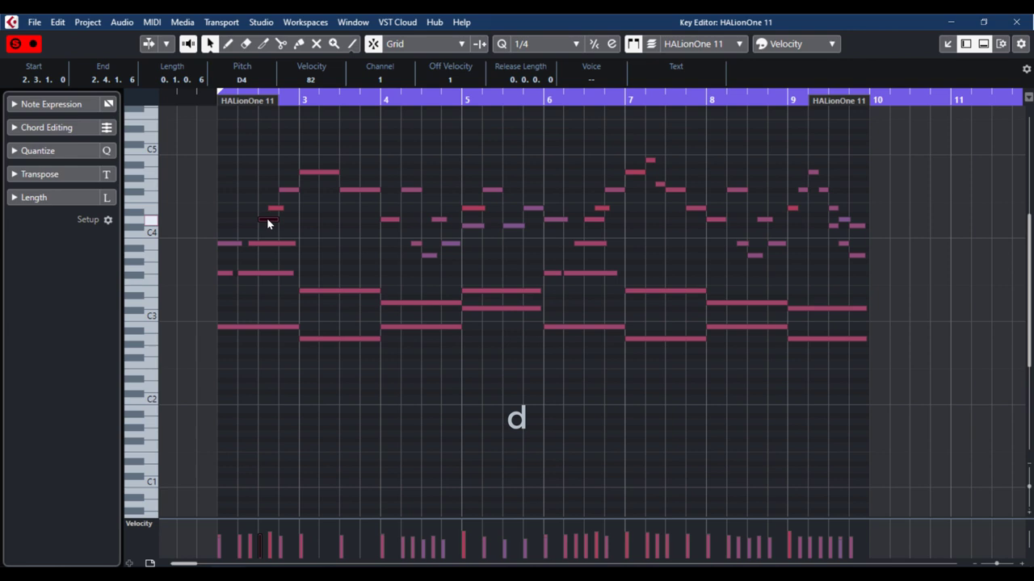
left_click(277, 211)
left_click(294, 190)
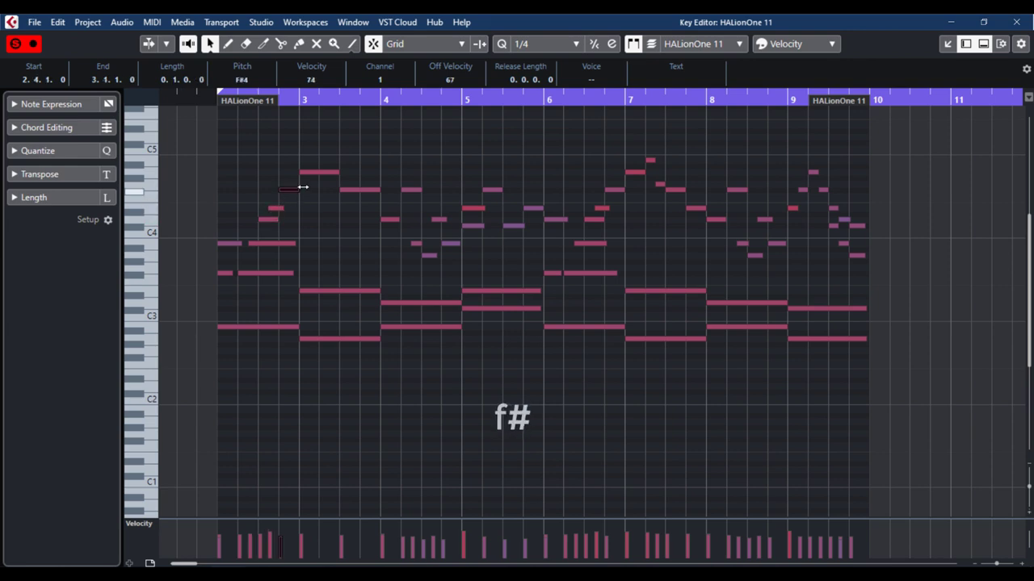
left_click(319, 171)
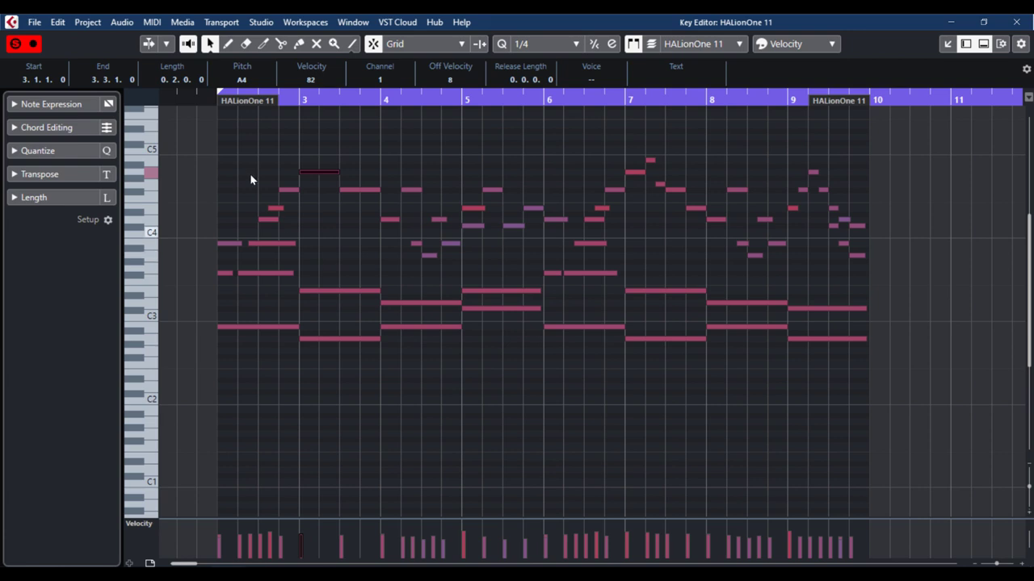
key("space")
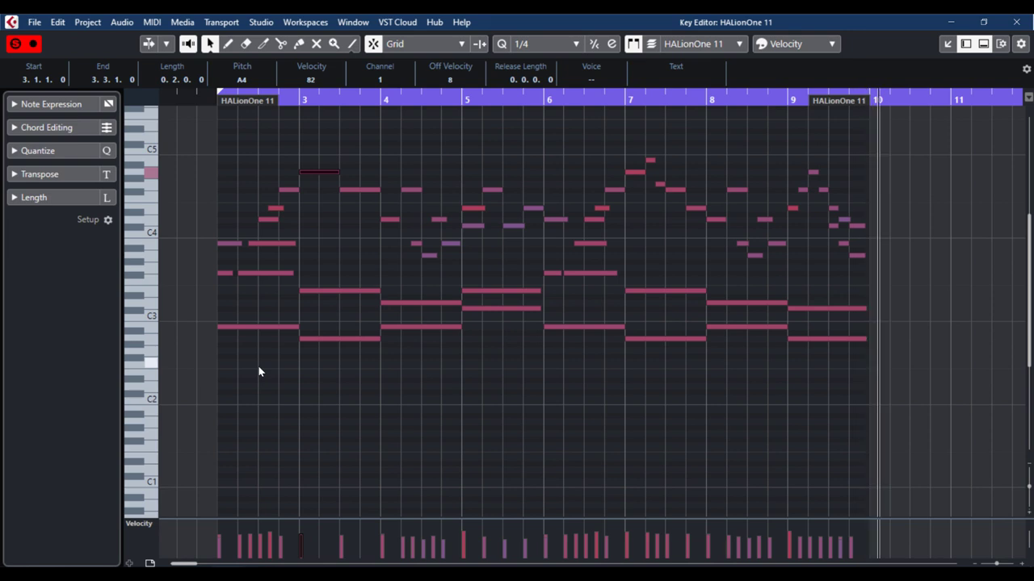
- Close the novo keys Key Editor window and lower zone, then select the Low strings track
left_click(1014, 23)
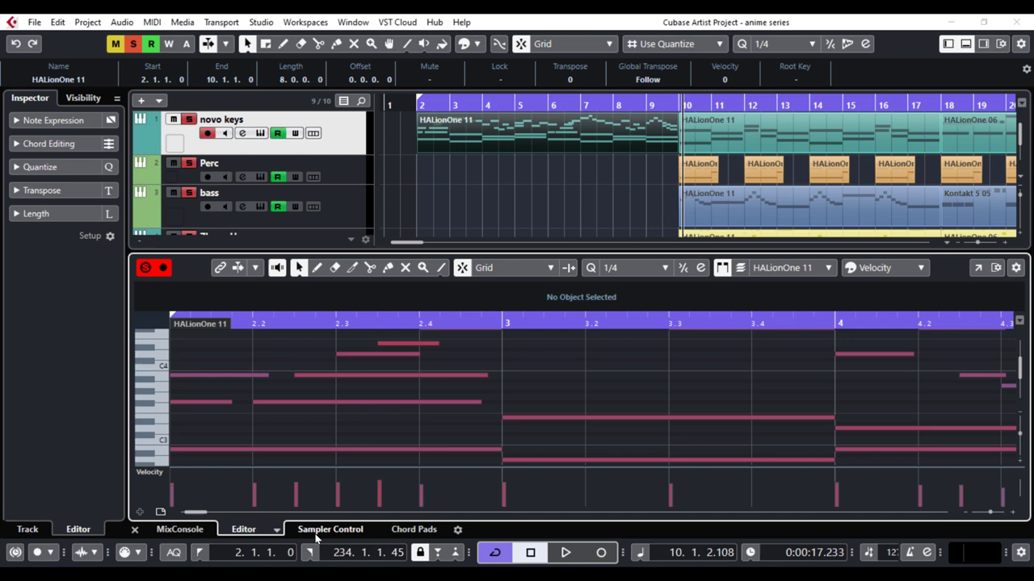
left_click(135, 531)
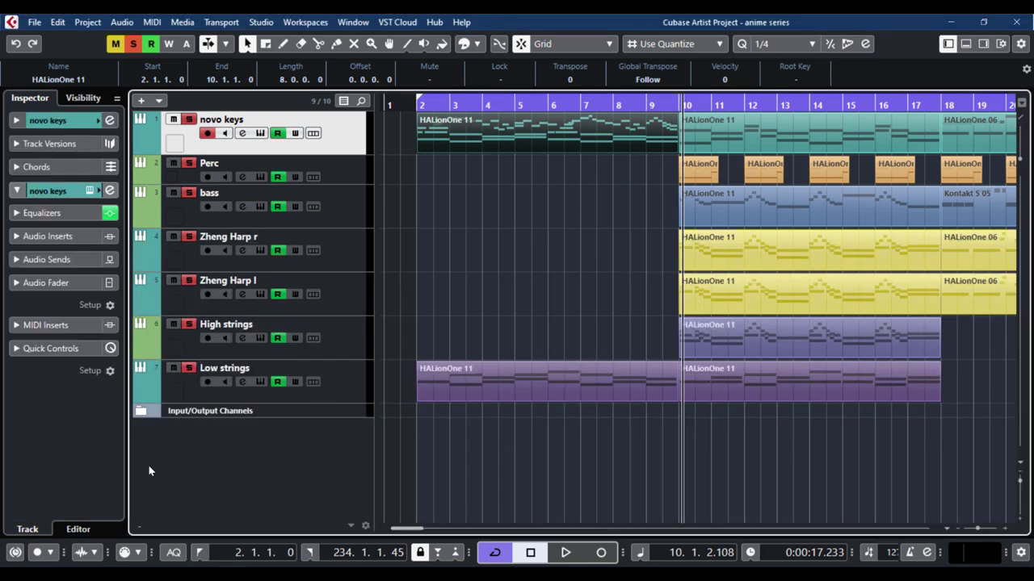
left_click(337, 392)
- Open the Low strings part in a separate Key Editor and select its lower chord notes in bars 2–9
double_click(542, 382)
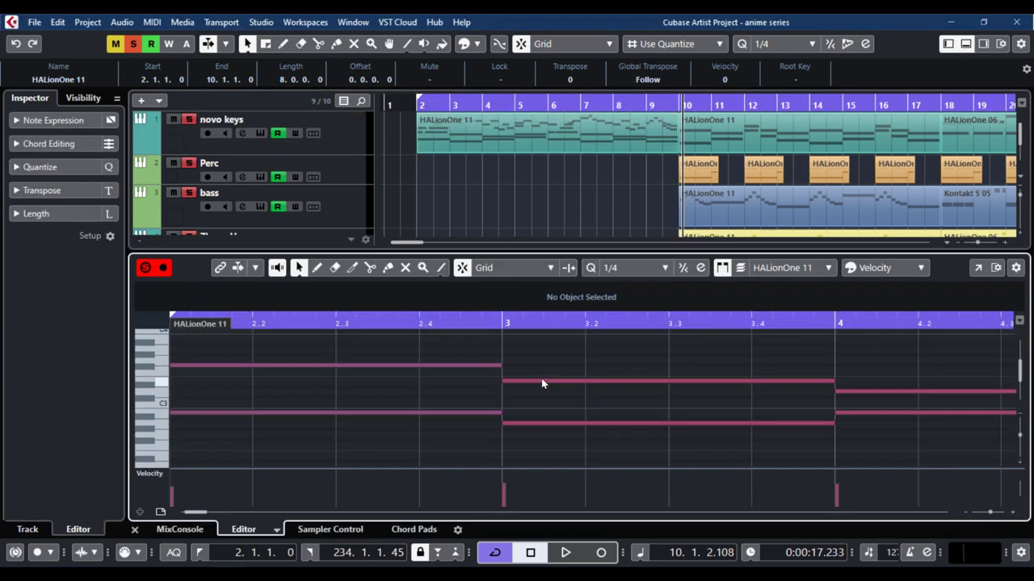
left_click(977, 269)
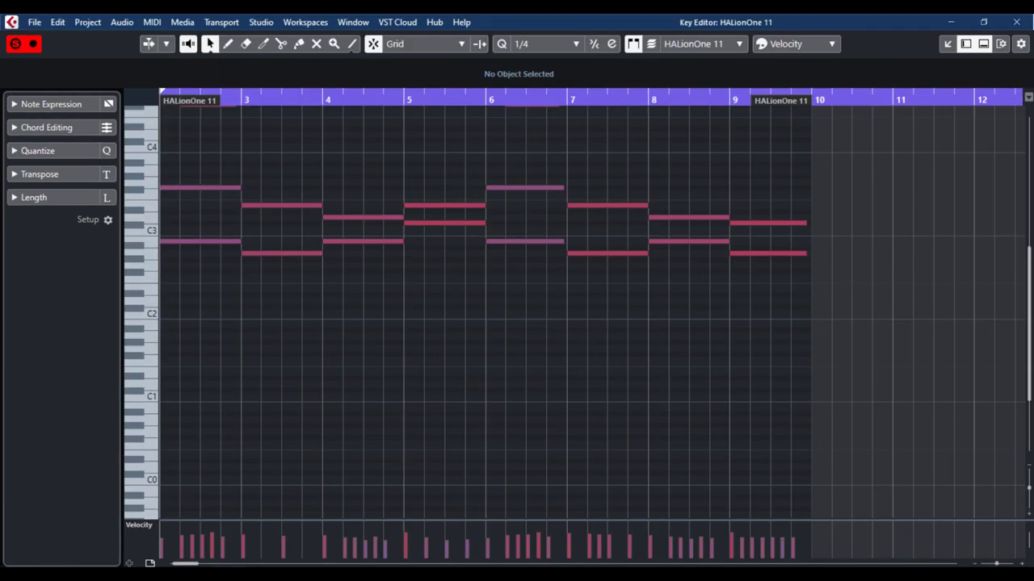
left_click_drag(195, 564, 192, 564)
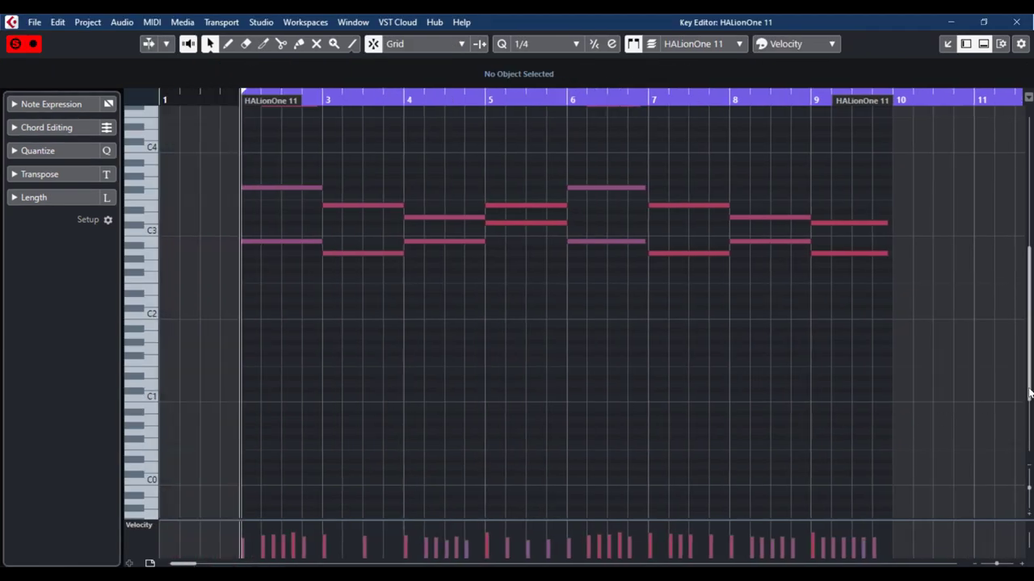
left_click_drag(1029, 393, 1030, 323)
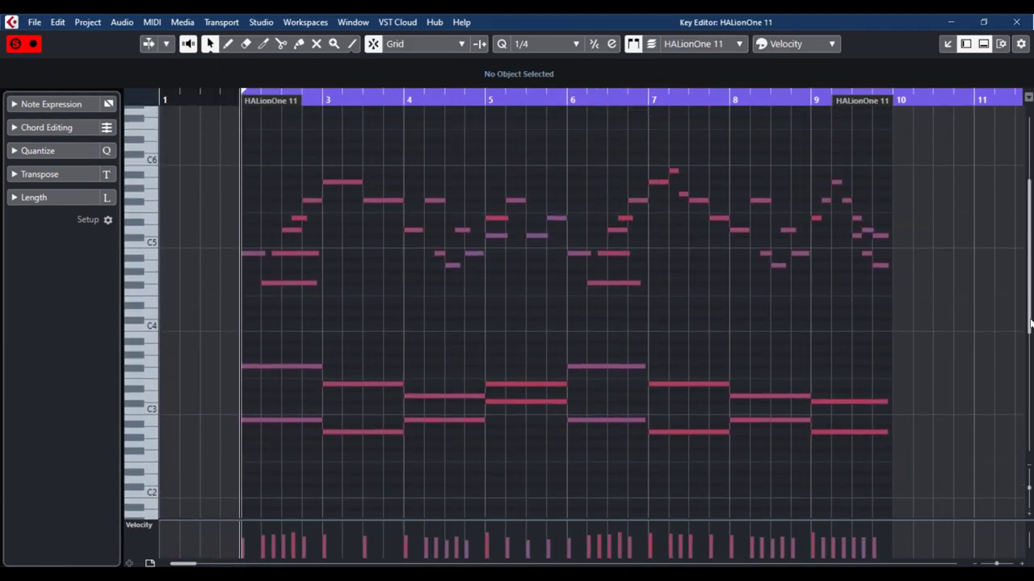
left_click_drag(286, 490, 897, 340)
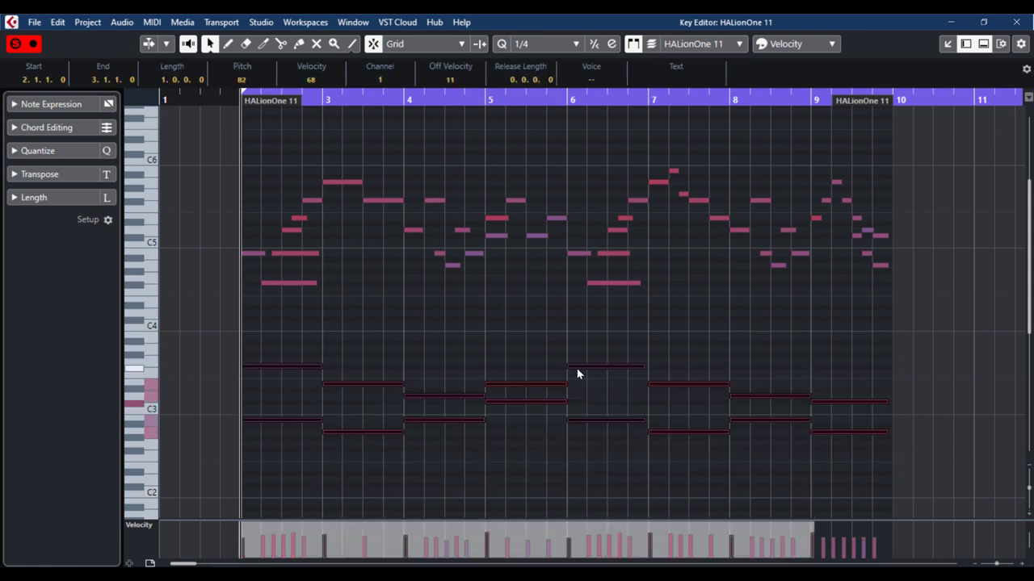
- Delete the lower chord notes and the selected melody notes in bars 2–5
key("Delete")
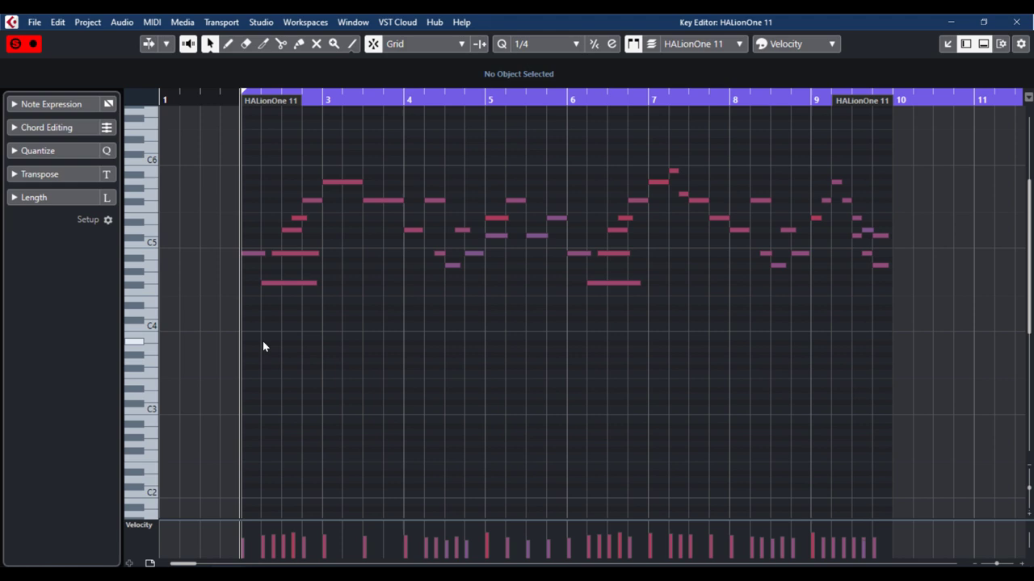
left_click_drag(285, 321, 315, 199)
left_click(377, 202, "shift")
left_click_drag(436, 185, 518, 267)
left_click_drag(474, 187, 540, 236)
key("Delete")
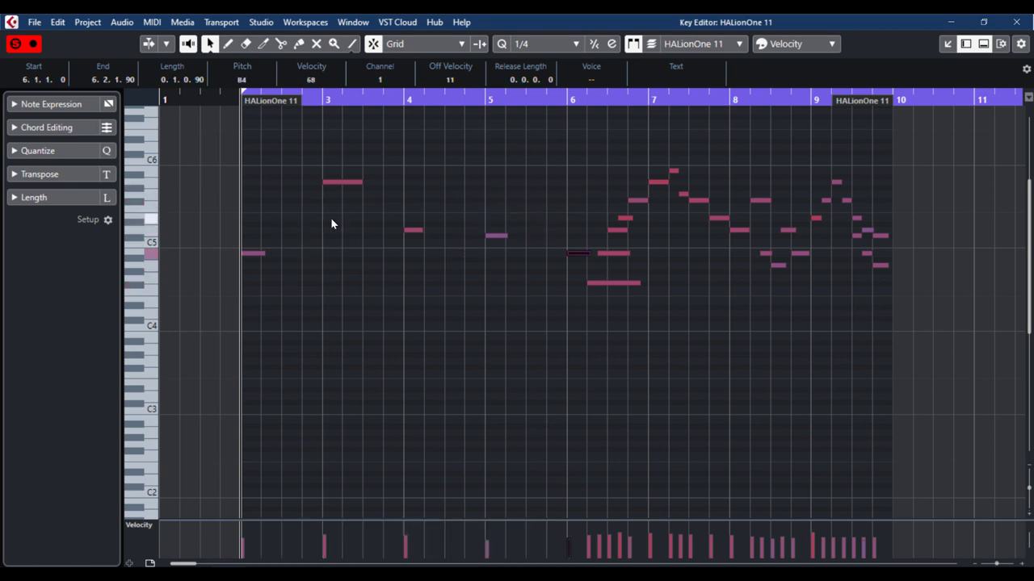
- Repitch the remaining notes: bar 3 note to A4, others up three semitones, bar 4 to B4, bar 5 to E5
left_click_drag(339, 183, 335, 267)
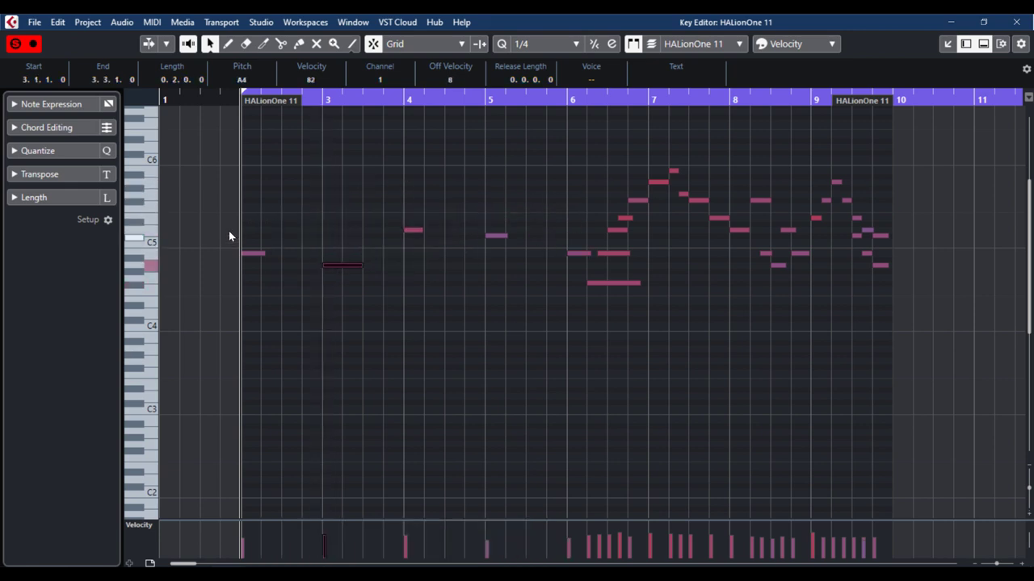
left_click_drag(229, 230, 510, 278)
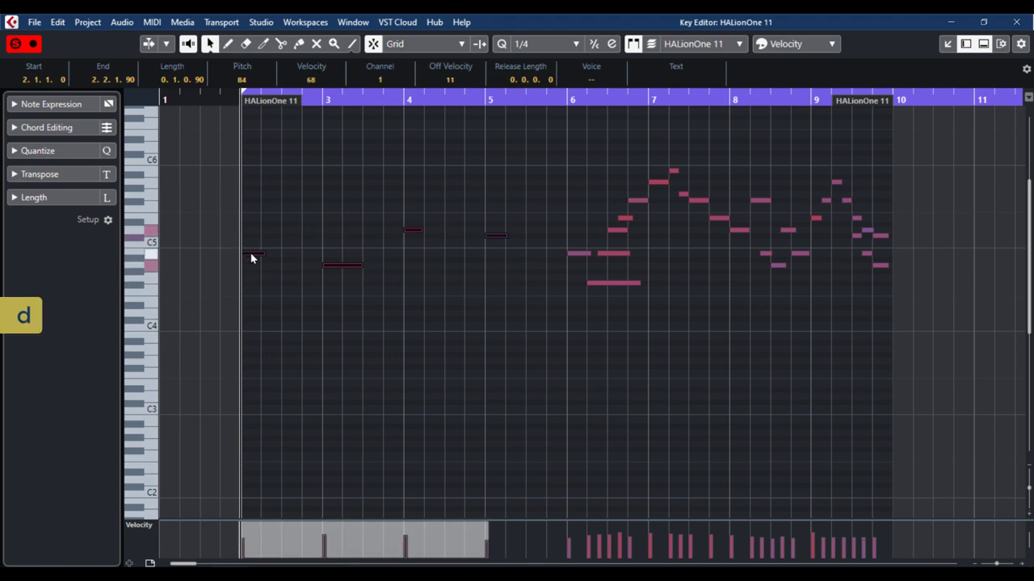
left_click_drag(251, 257, 257, 200)
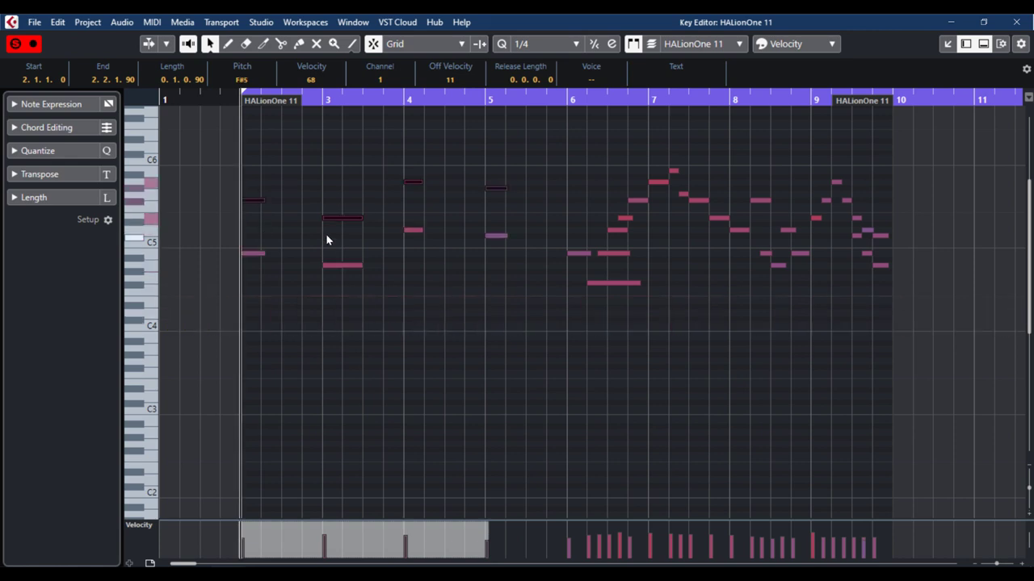
left_click(343, 217)
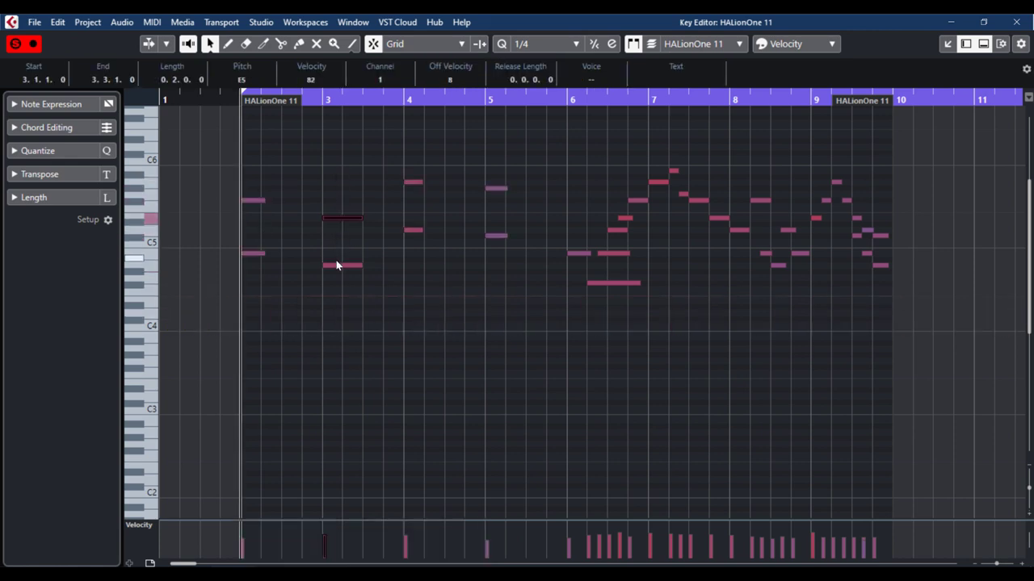
left_click(410, 182)
left_click_drag(410, 189, 410, 256)
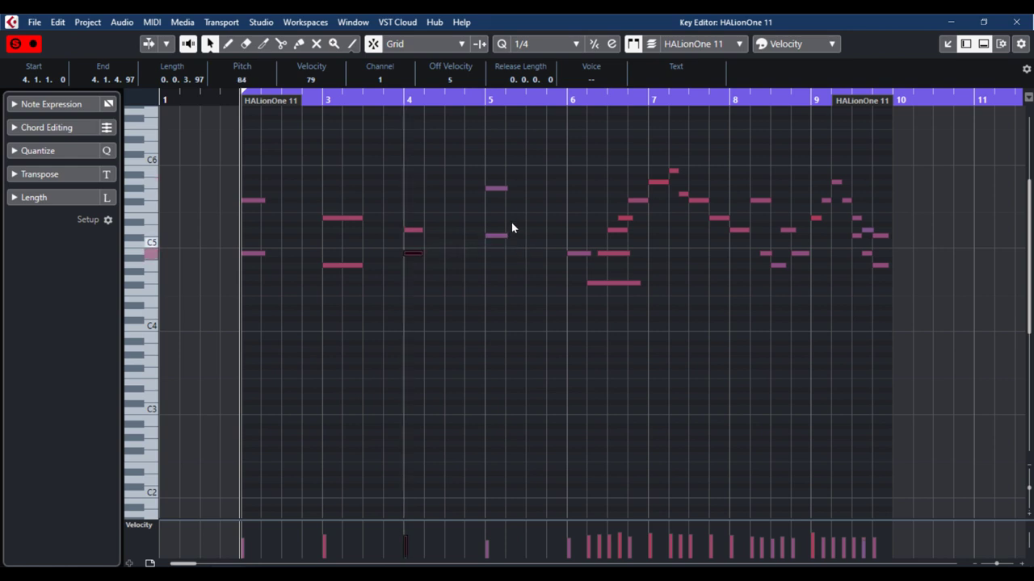
left_click_drag(498, 189, 500, 219)
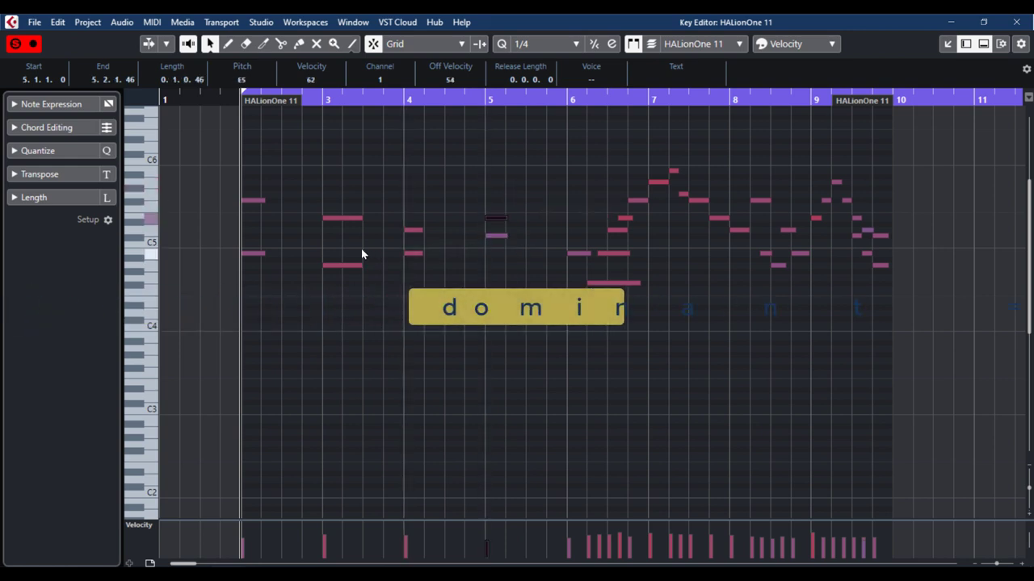
- Move the eight bar 2–5 notes down six semitones and lengthen them to fill their bars, bar 3 ending at bar 4
left_click_drag(249, 190, 547, 283)
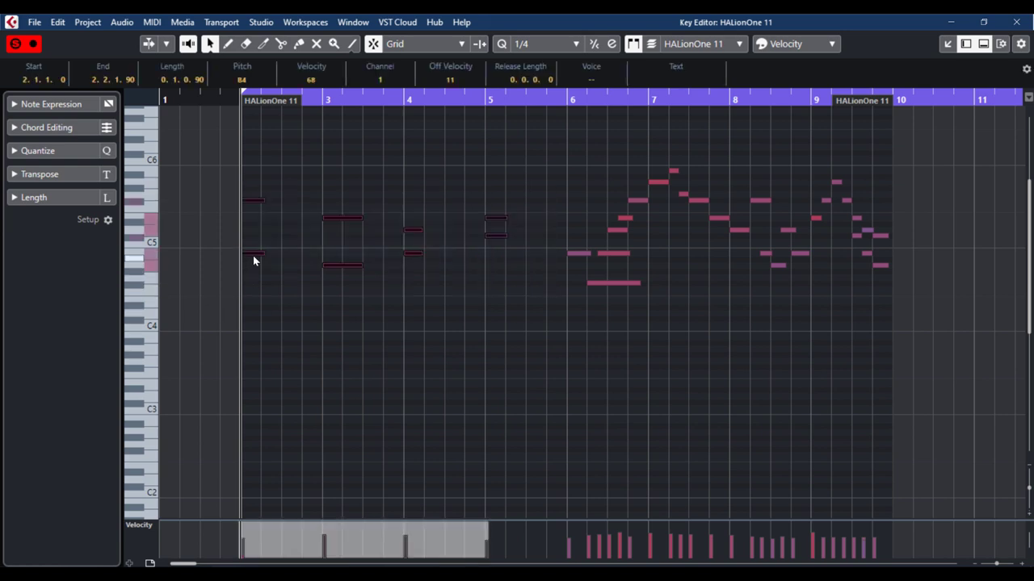
left_click_drag(254, 253, 256, 339)
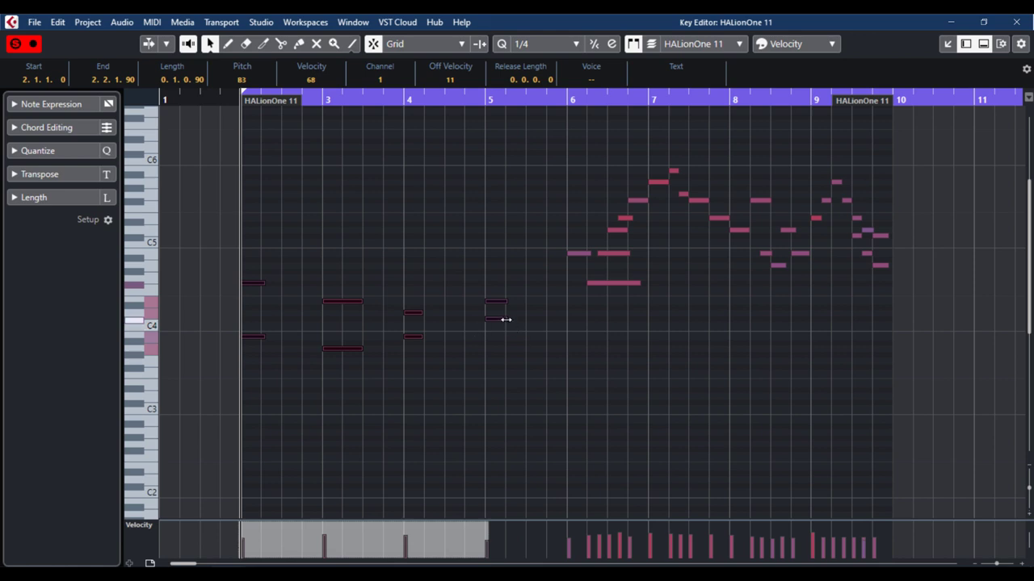
left_click_drag(504, 318, 565, 316)
left_click(369, 341)
left_click(370, 348)
left_click(404, 301, "shift")
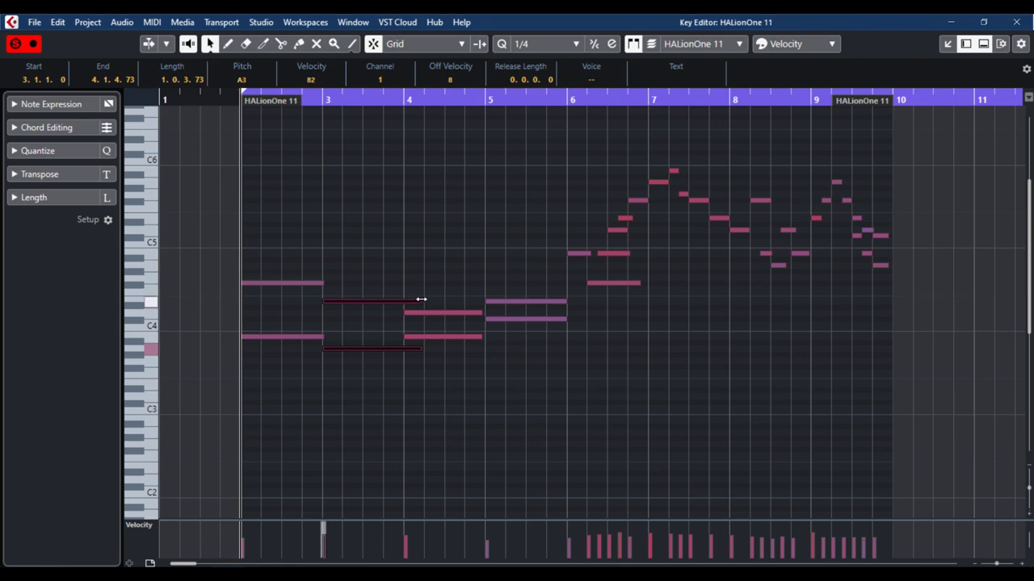
left_click_drag(420, 300, 408, 300)
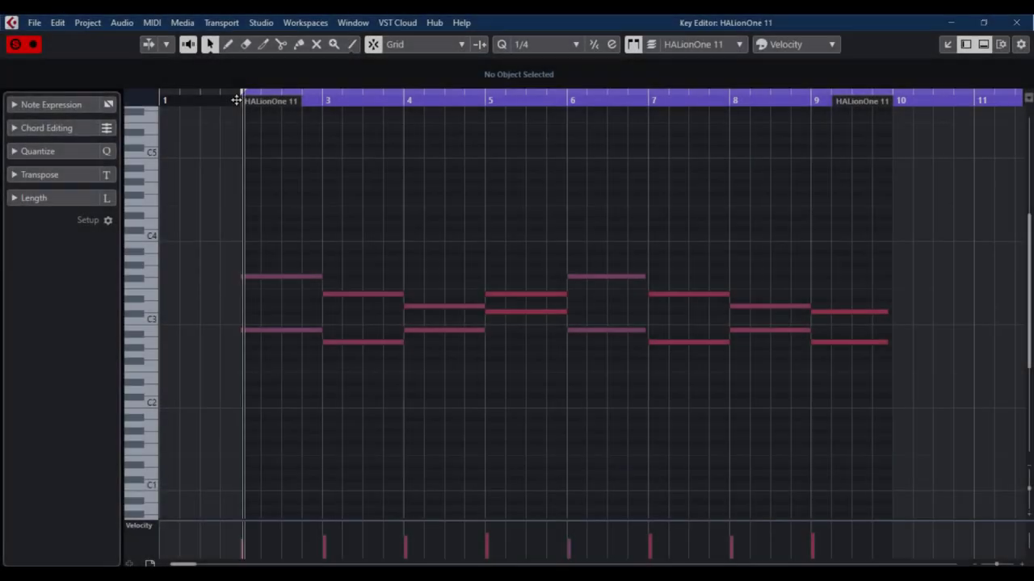
- Play back the new chord part, then return to the seven-track 'anime series' arrangement
key("t")
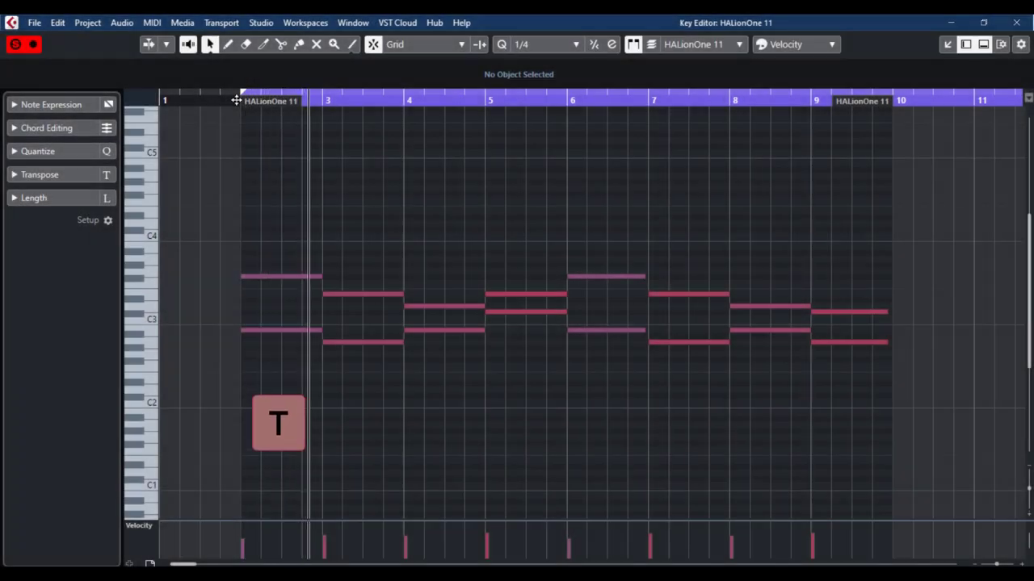
key("d")
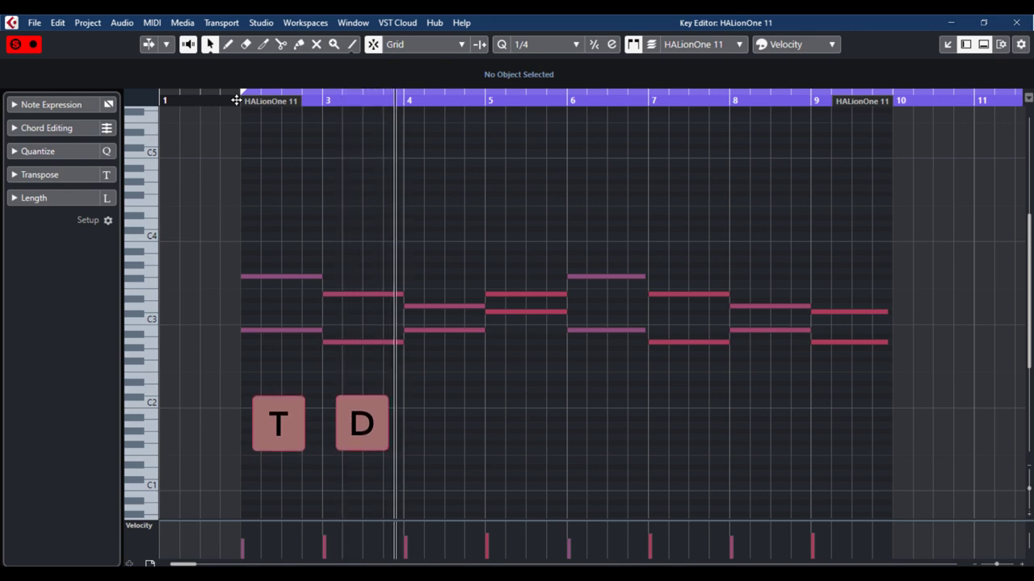
key("t")
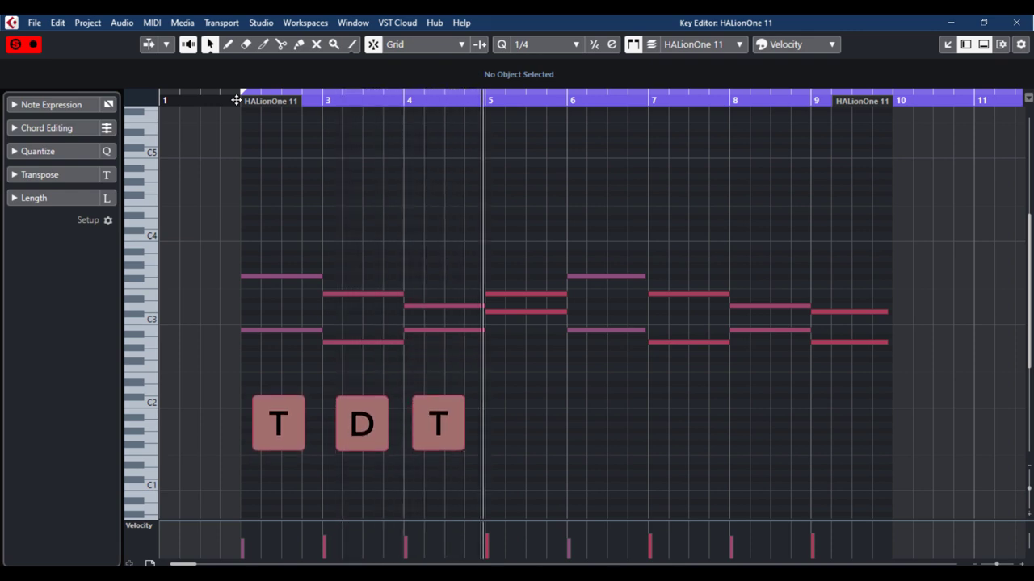
key("d")
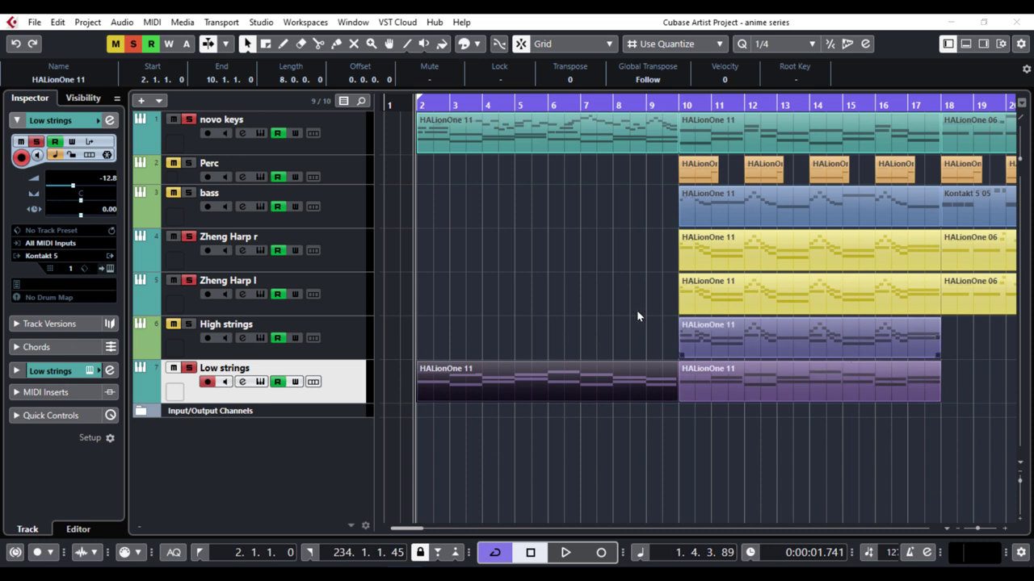
left_click(344, 327)
left_click(348, 301)
left_click(352, 259)
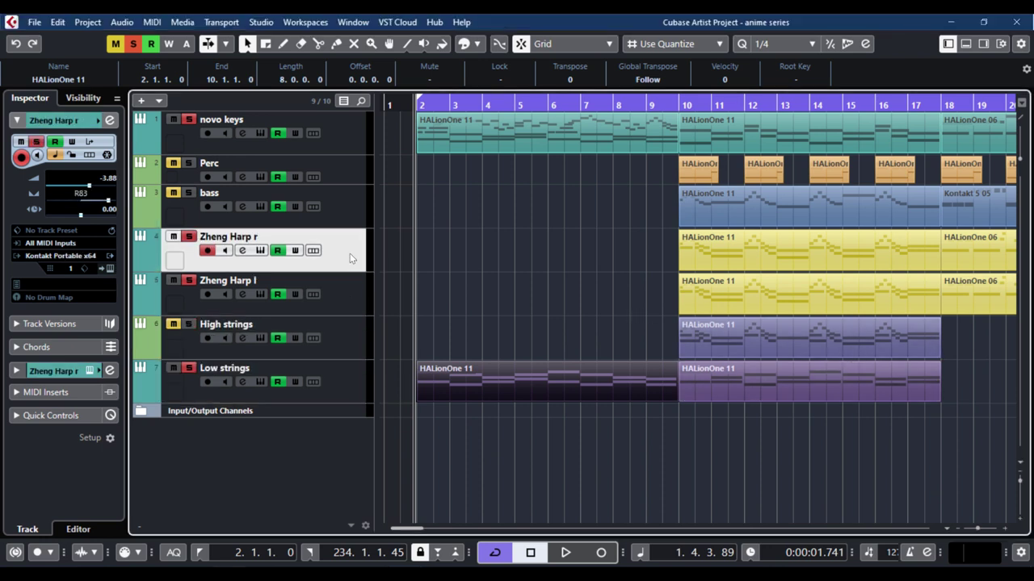
left_click(352, 379)
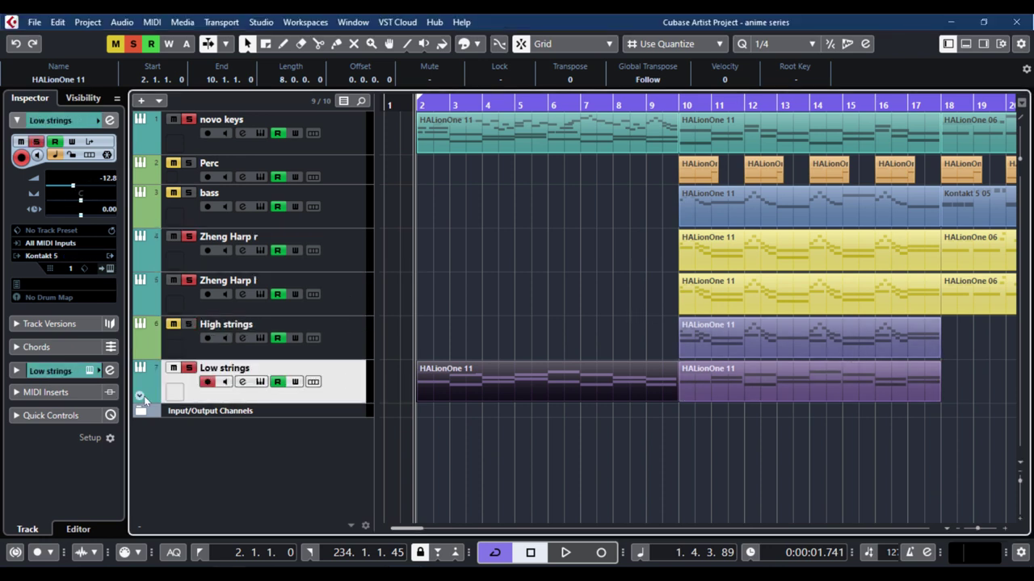
left_click(109, 269)
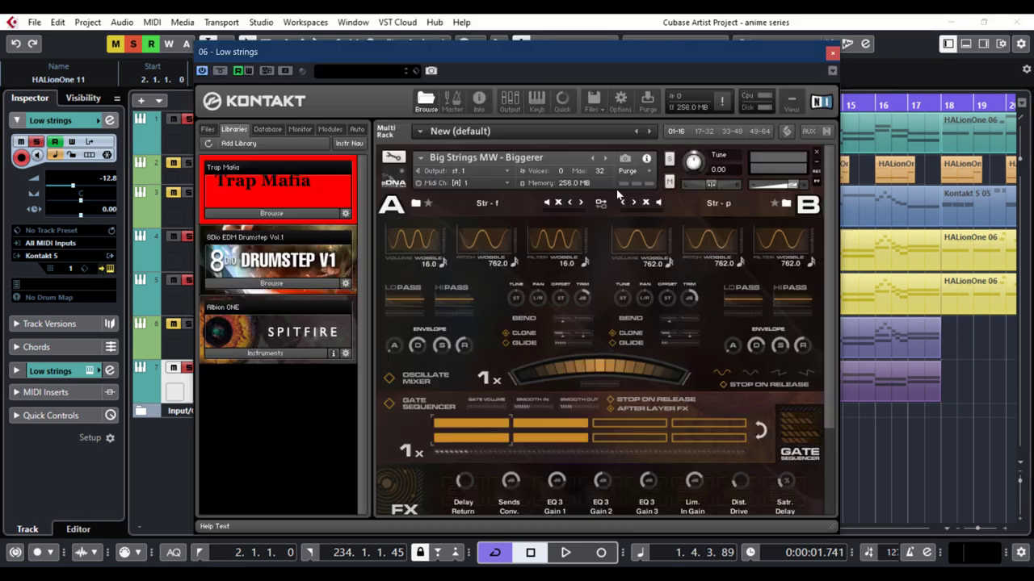
left_click(830, 53)
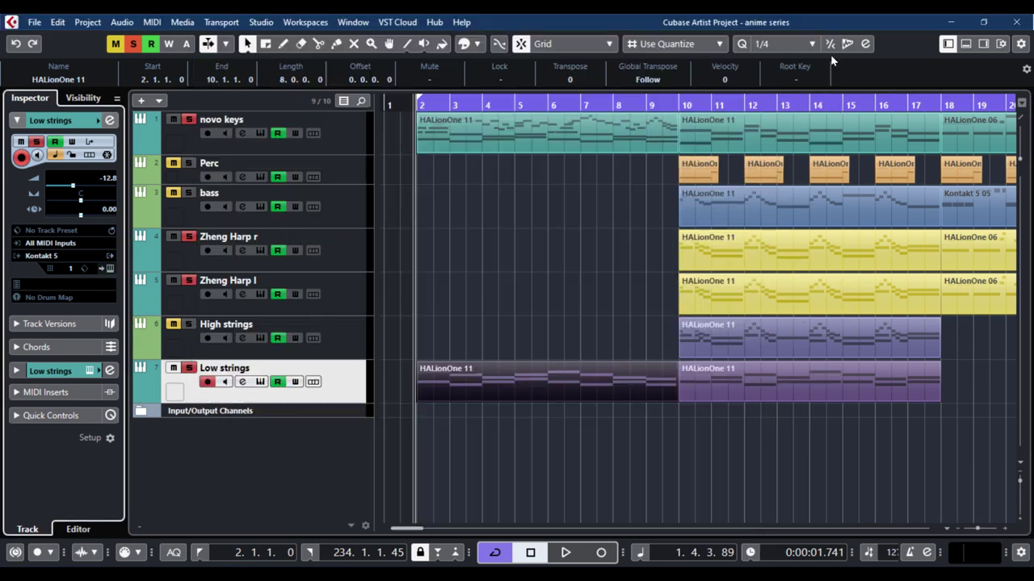
left_click(191, 148)
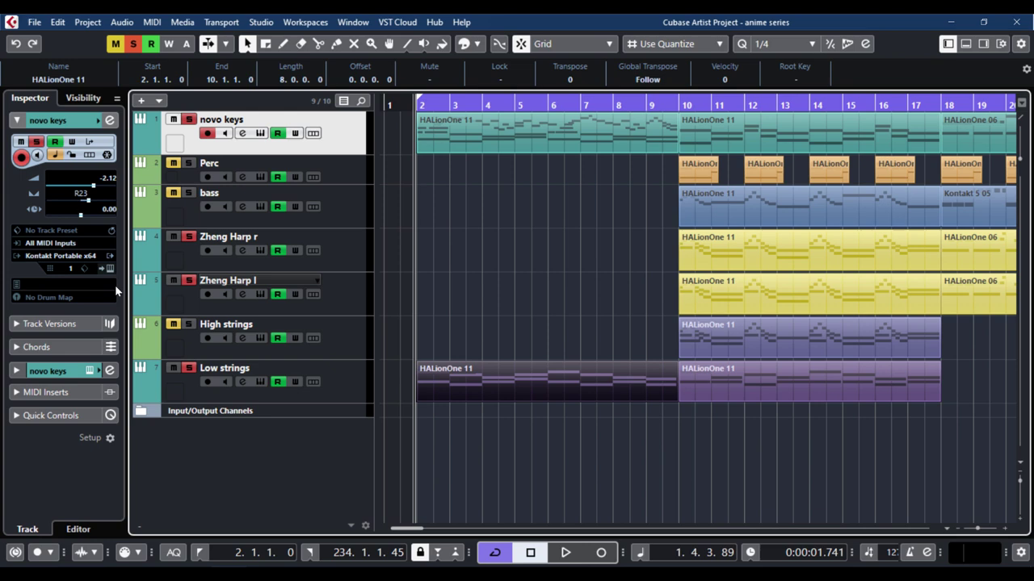
left_click(109, 269)
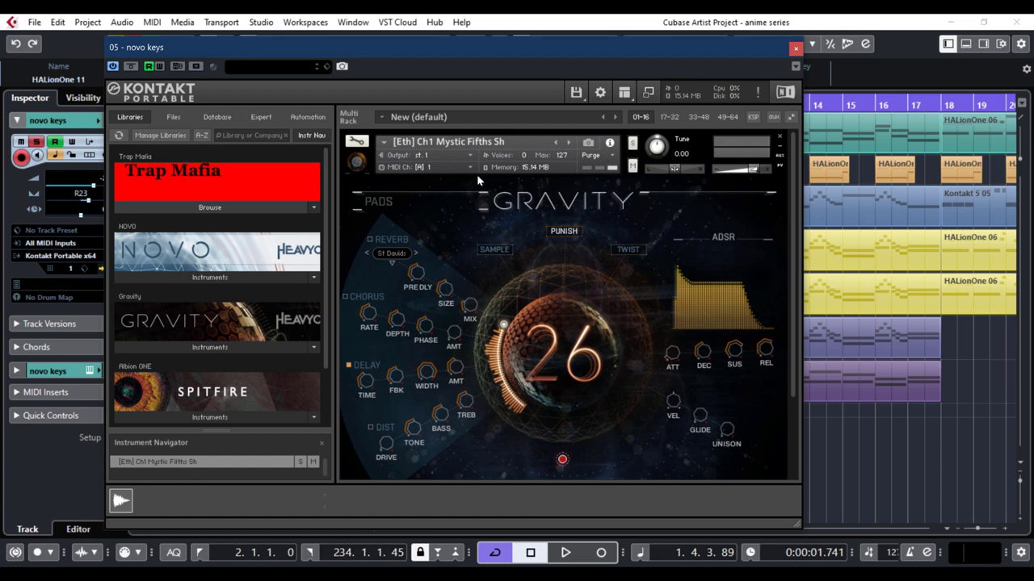
left_click(795, 48)
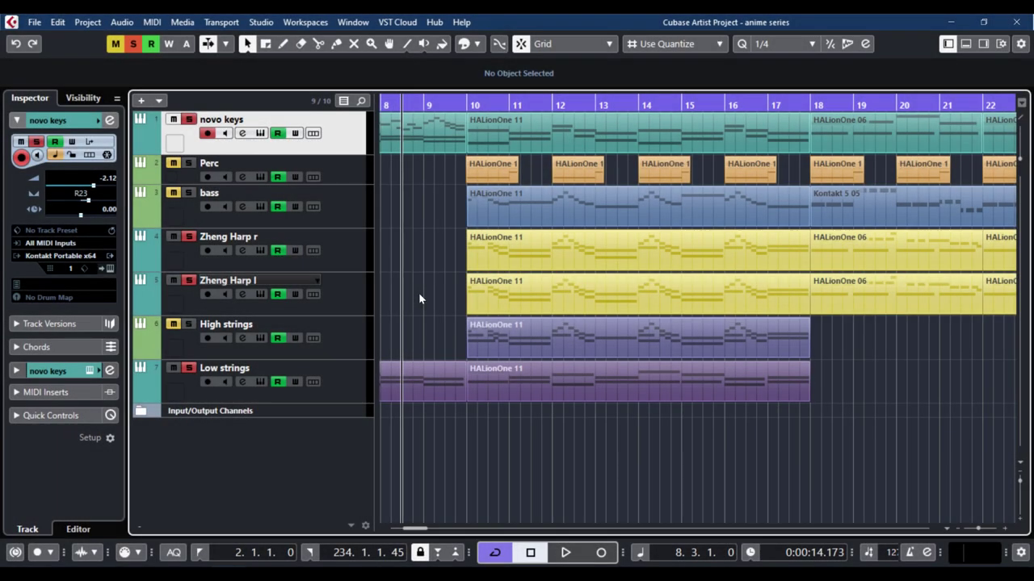
- Select the Zheng Harp r track and open its bar-10 part in the Key Editor
left_click(326, 242)
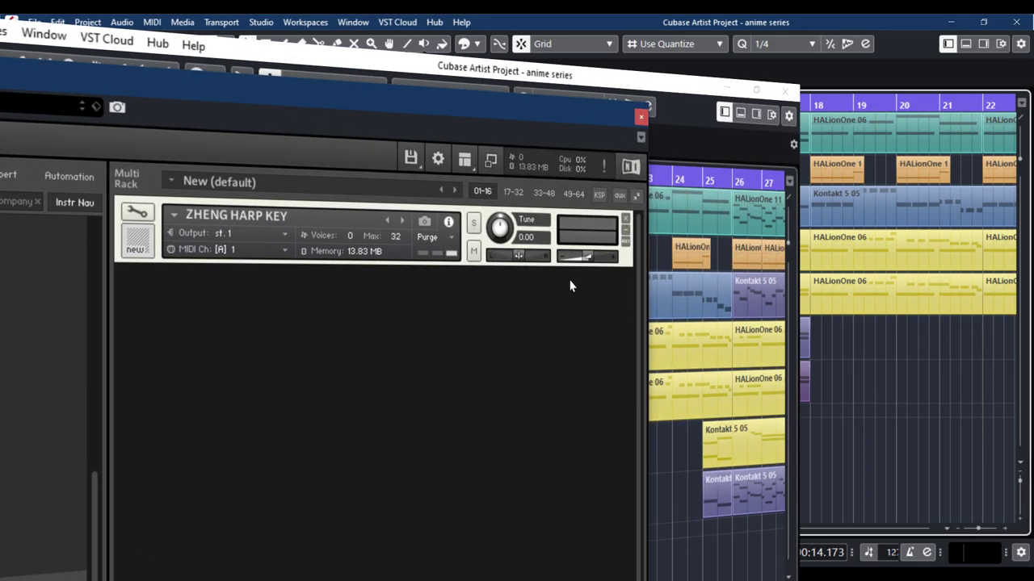
double_click(570, 286)
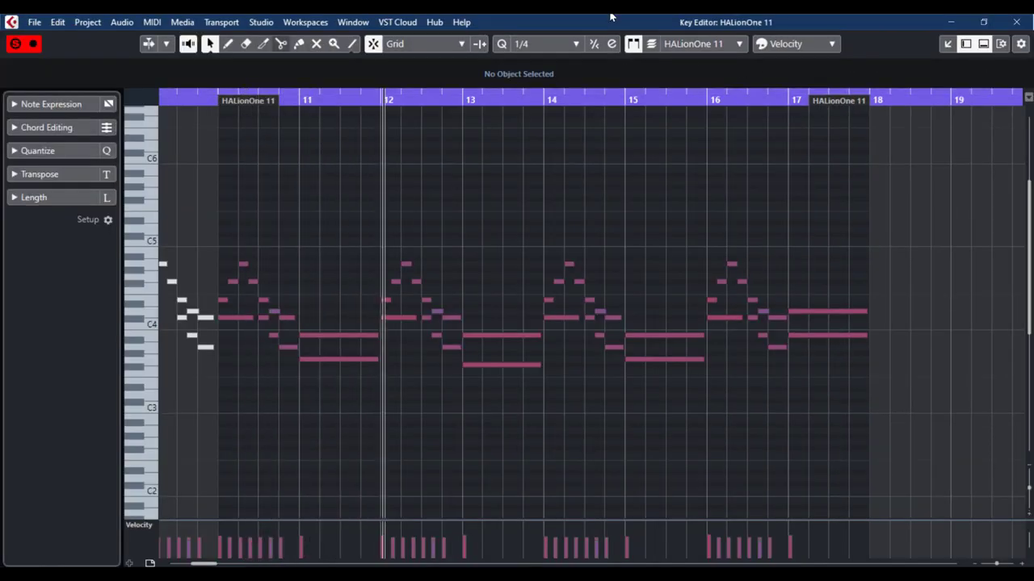
- Close the harp Key Editor window and lower zone, then select the Zheng Harp l track
left_click(1008, 28)
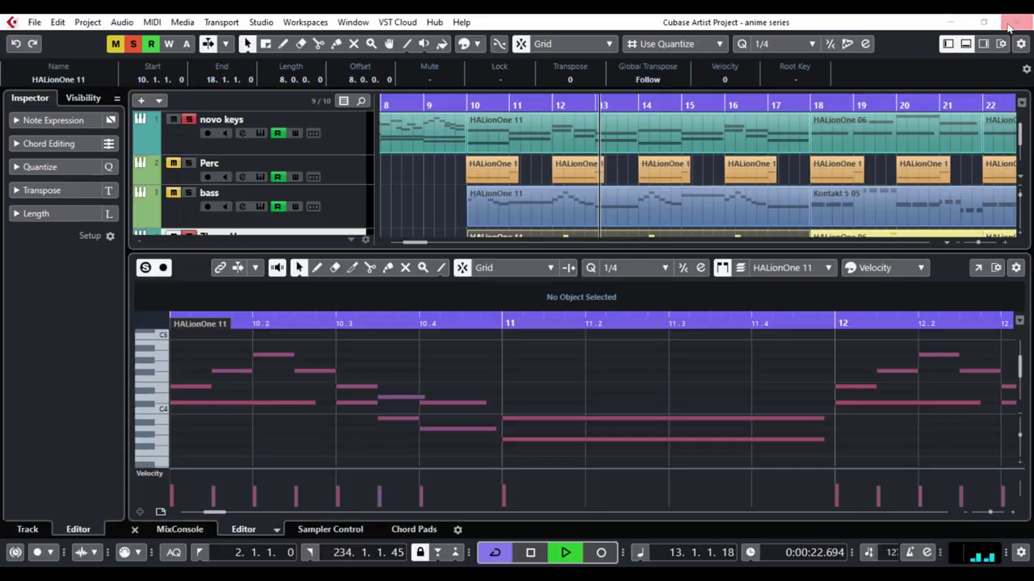
left_click(136, 531)
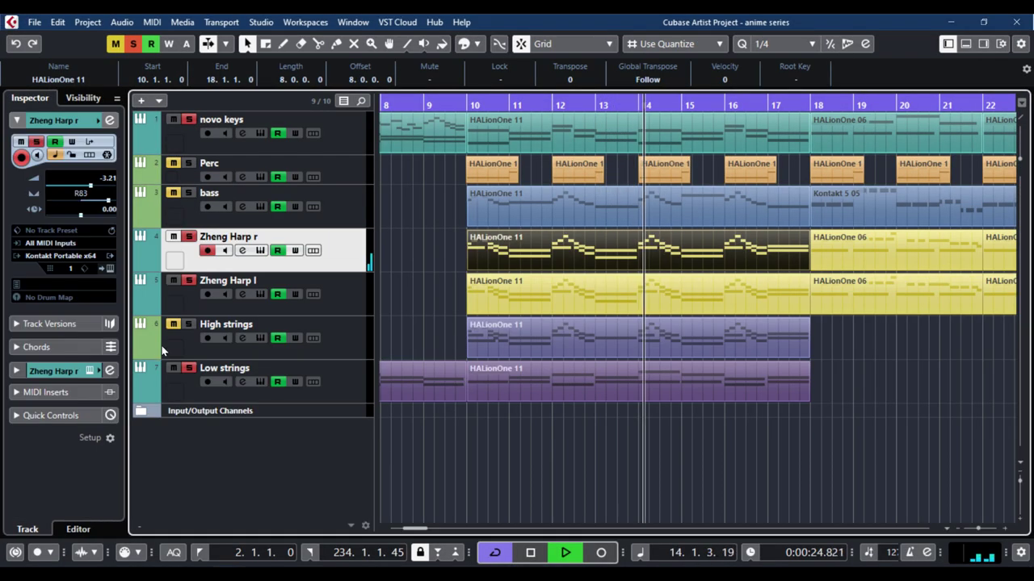
left_click(224, 310)
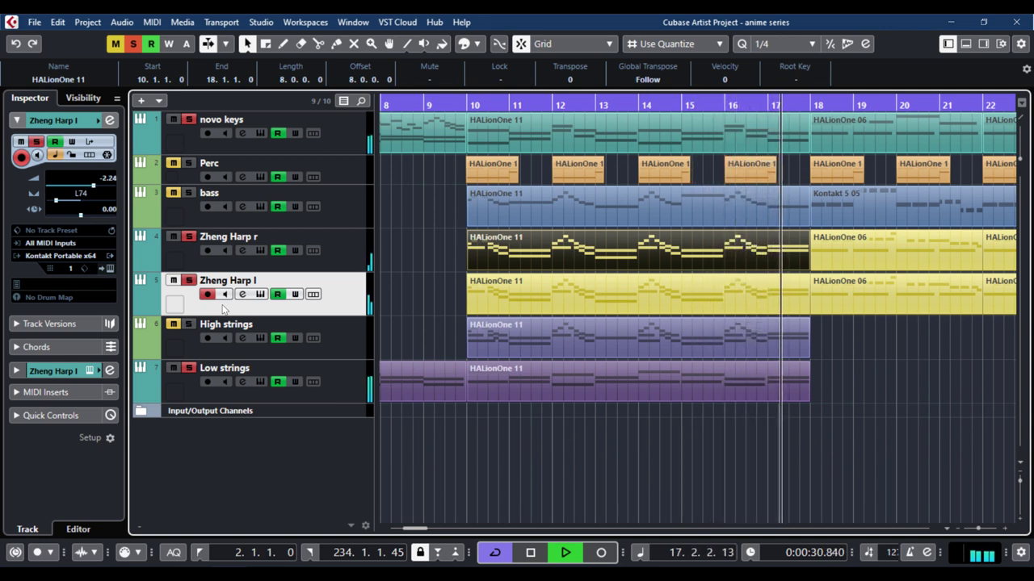
- Stop playback at bar 10 and select the Low strings HALionOne 11 part spanning bars 10–18
key("space")
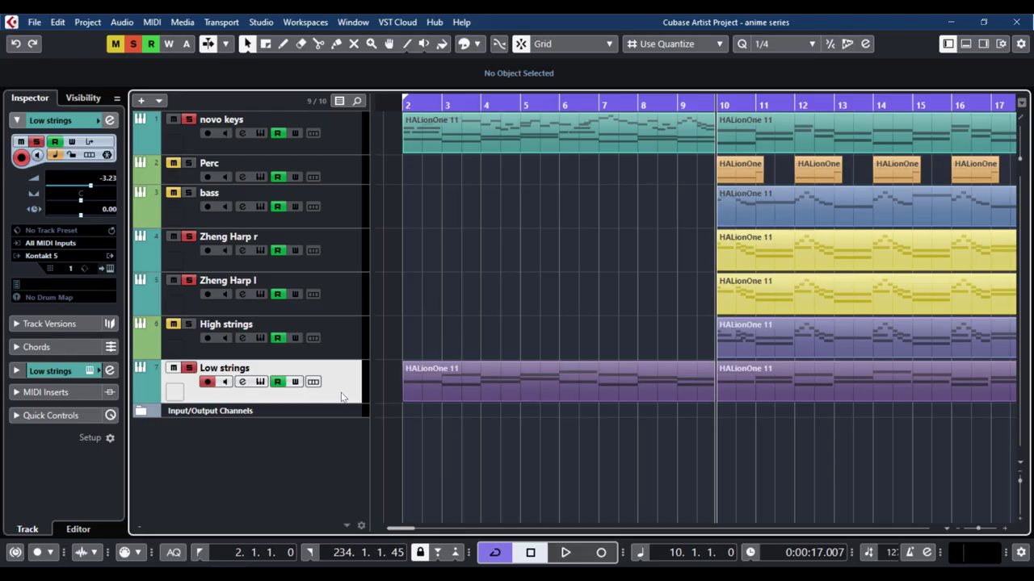
left_click(192, 357)
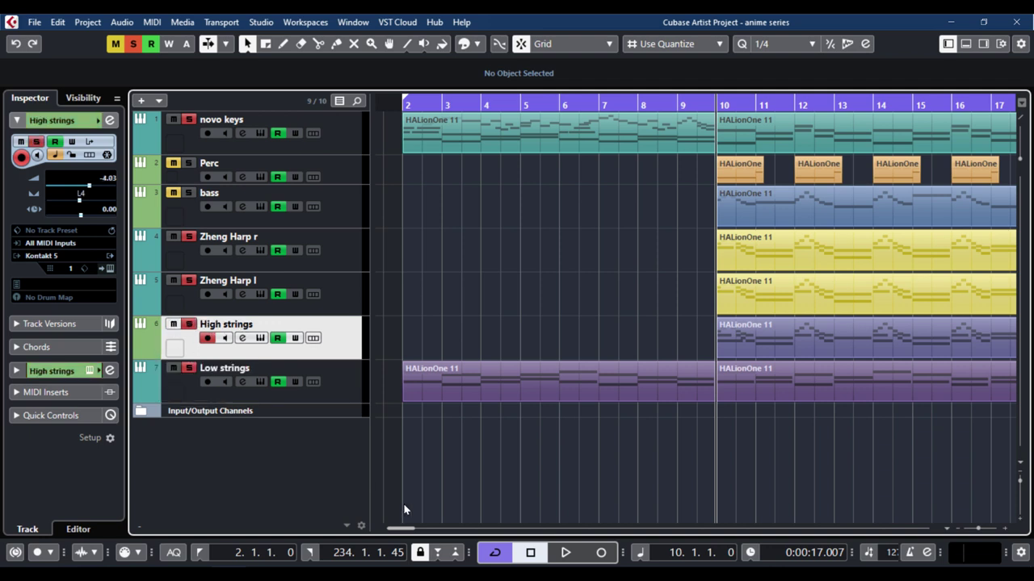
left_click_drag(404, 529, 419, 530)
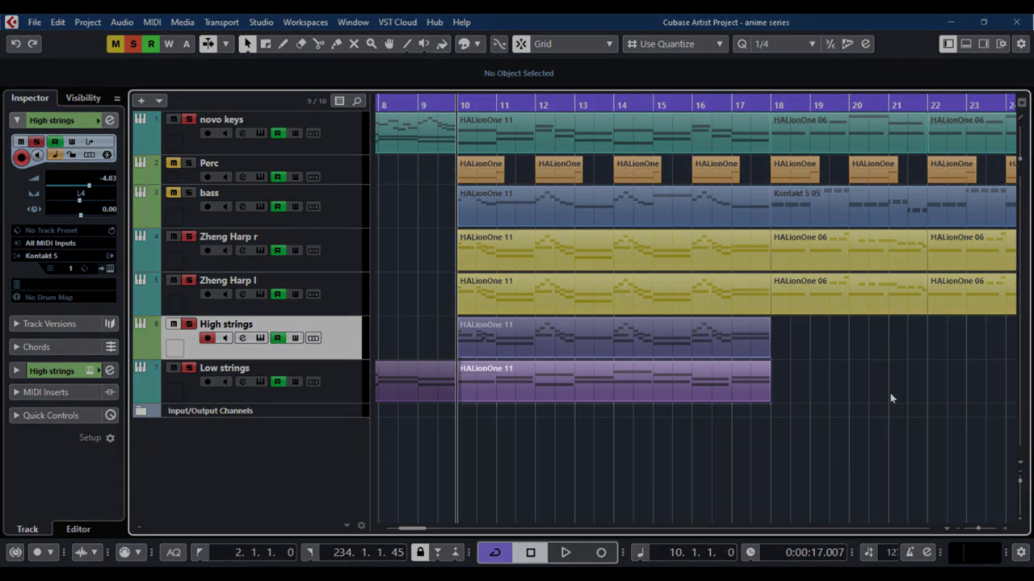
left_click(729, 399)
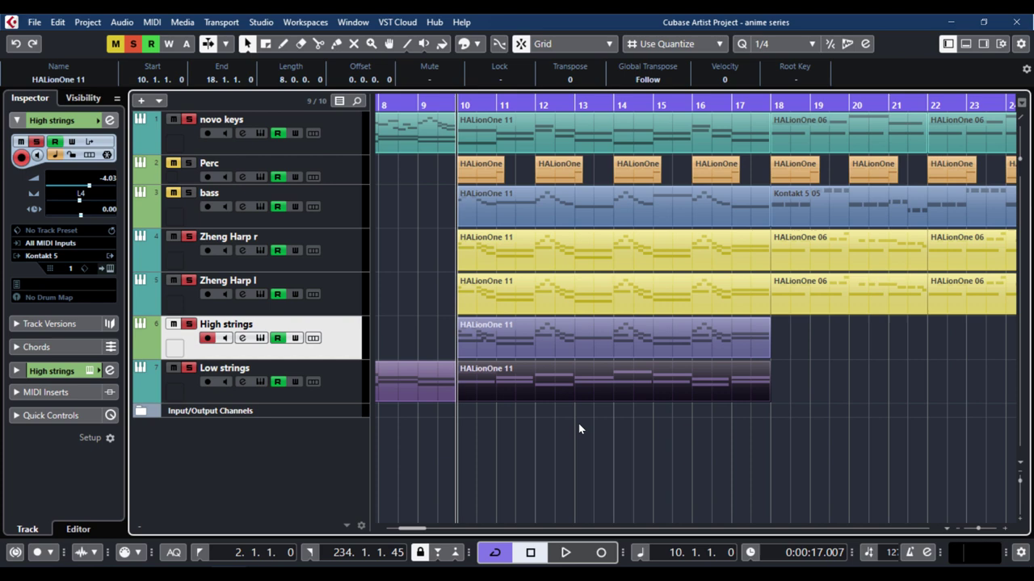
double_click(536, 392)
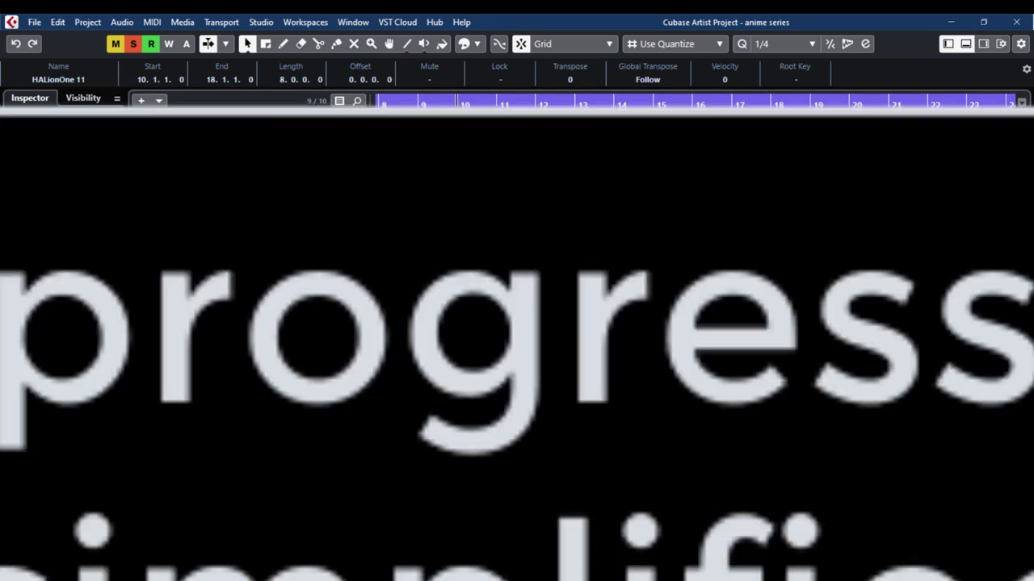
left_click(977, 267)
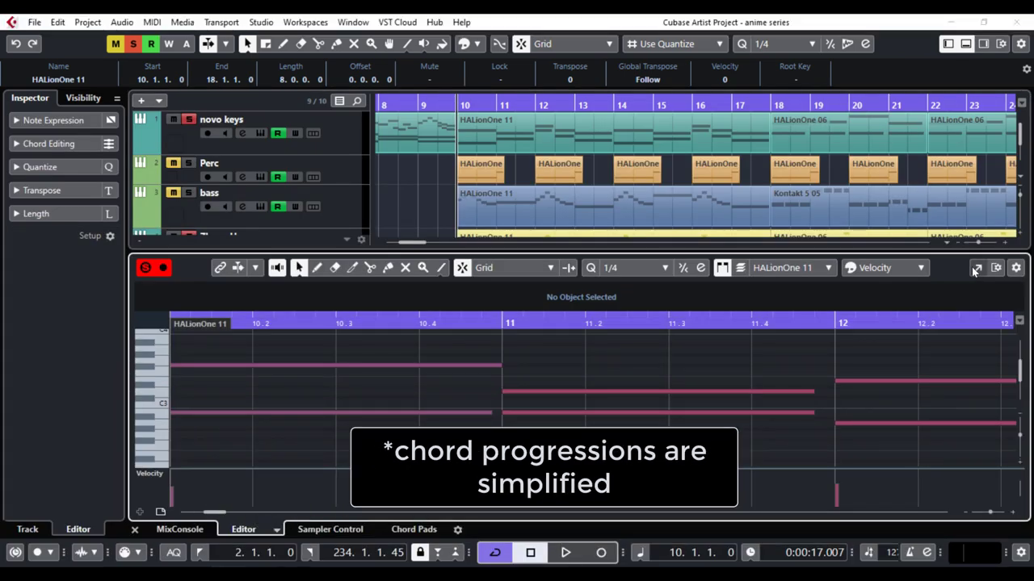
left_click_drag(210, 563, 204, 563)
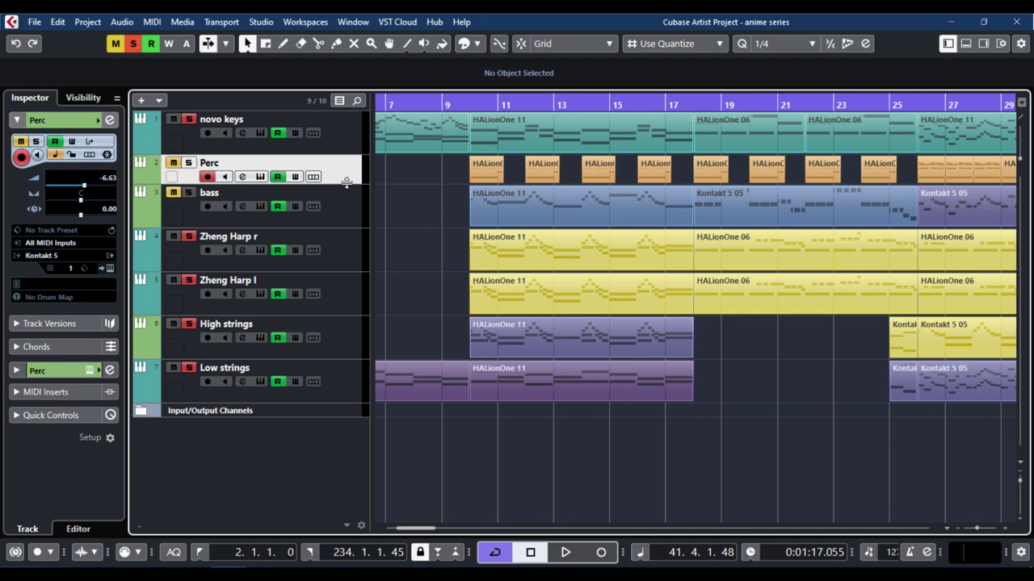
- Make the Perc track taller and briefly open then close its Kontakt instrument window
left_click_drag(346, 182, 347, 197)
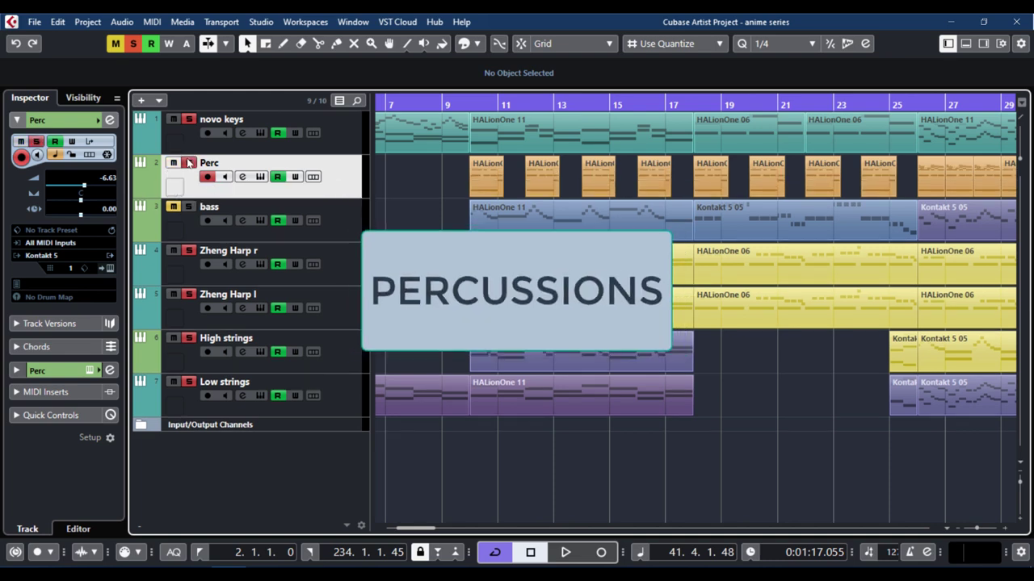
left_click(110, 268)
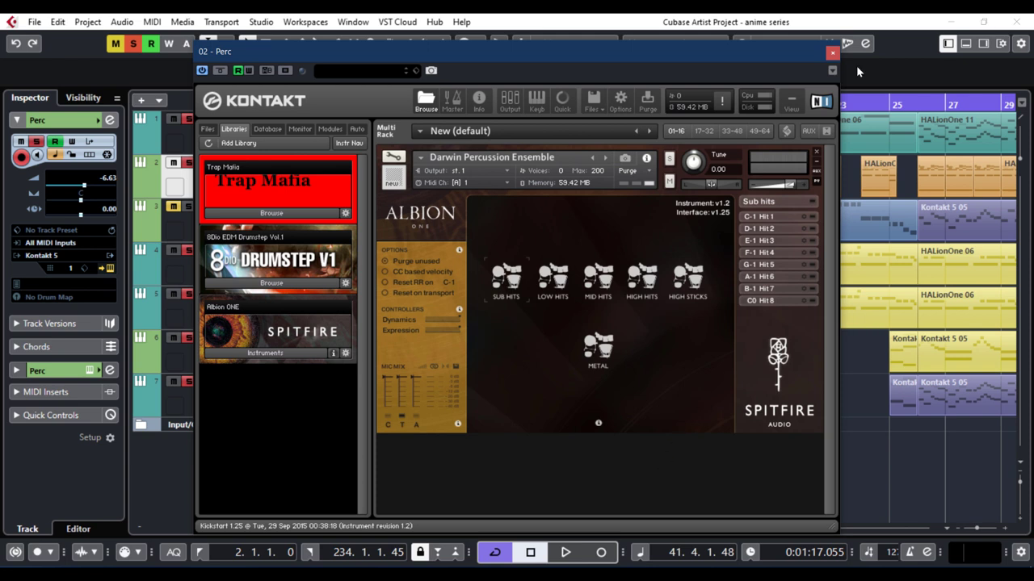
left_click(831, 53)
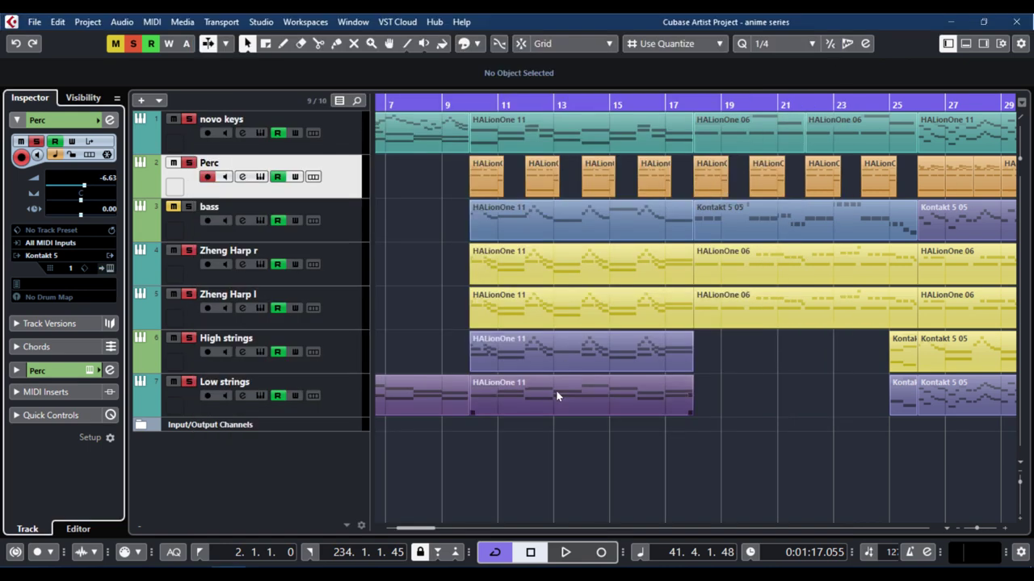
- Zoom in three times and play the arrangement from just before bar 10 to hear the percussion
left_click(1006, 529)
left_click(1006, 529)
left_click(1006, 529)
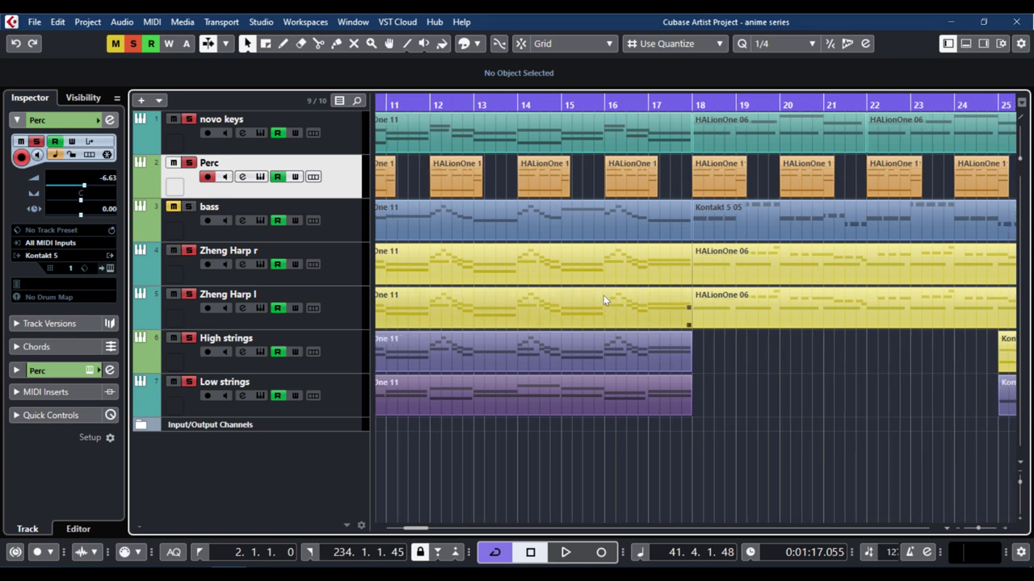
left_click_drag(423, 531, 419, 530)
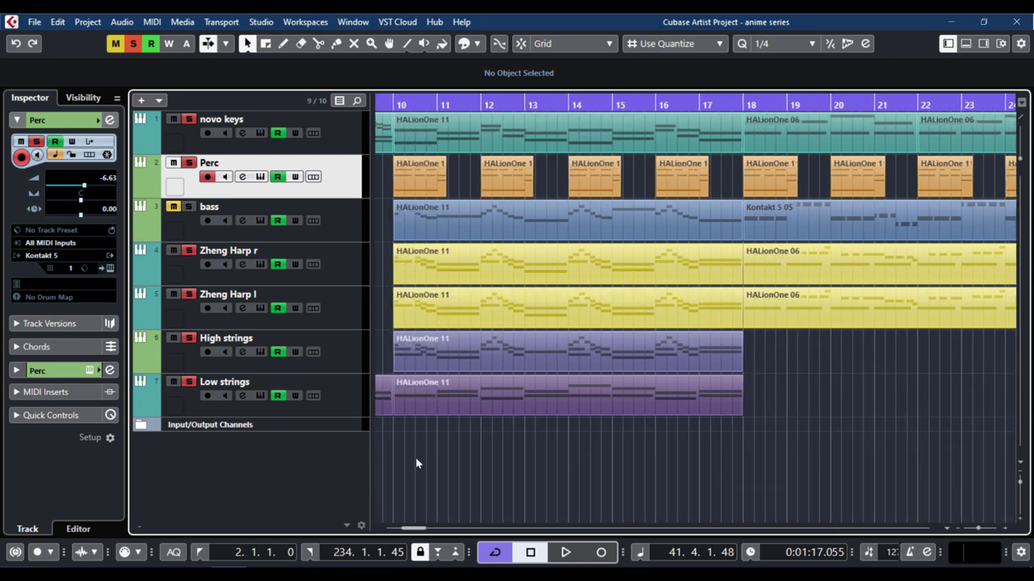
left_click(388, 104)
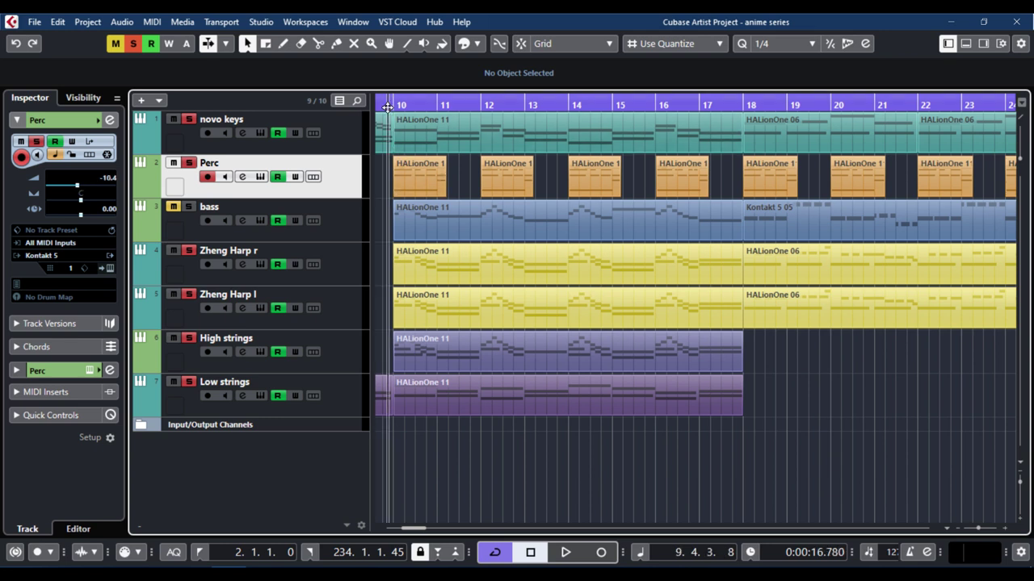
key("space")
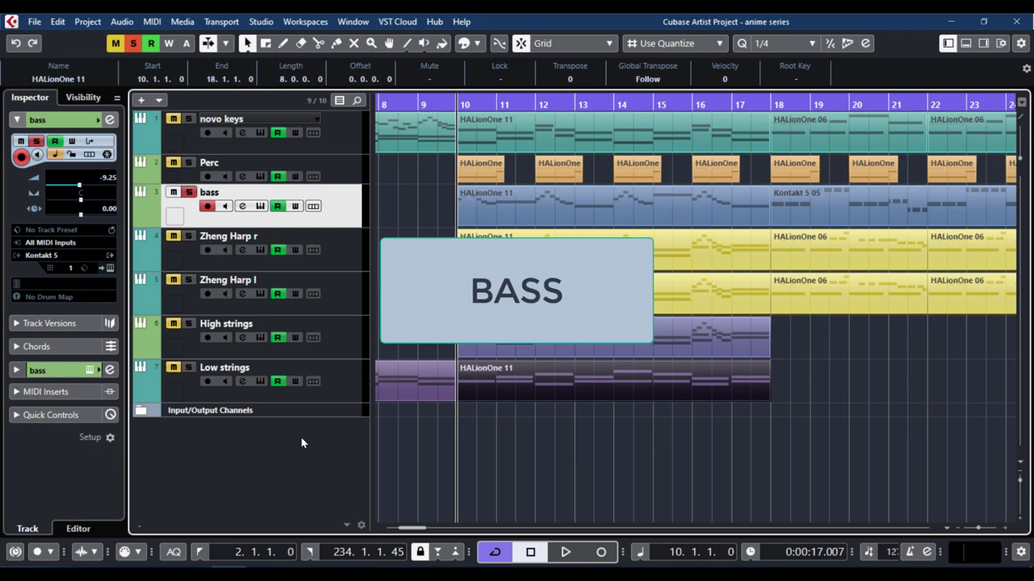
key("space")
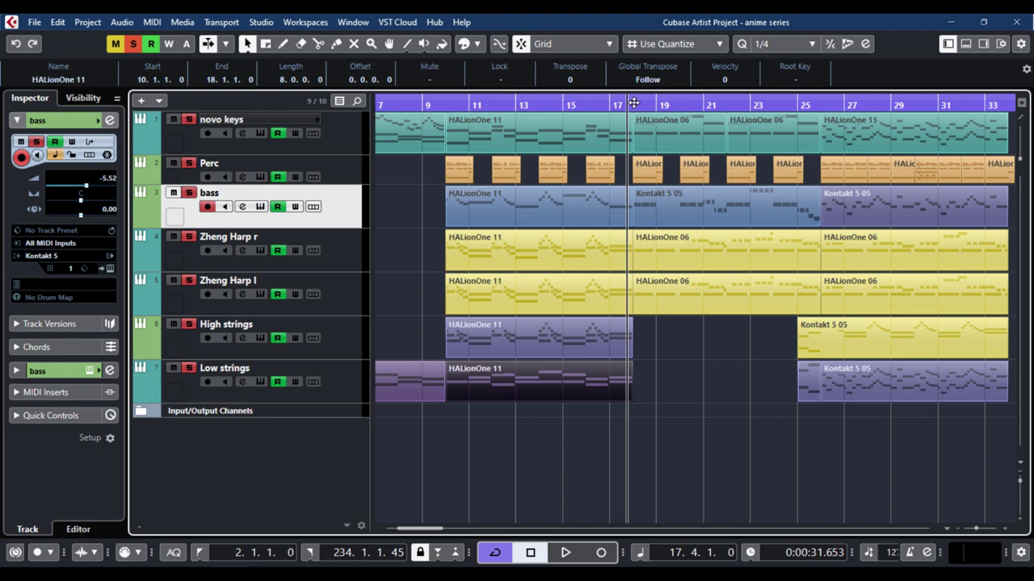
- Zoom in around bar 18 and open the Zheng Harp r part from bar 18 in the Key Editor
left_click_drag(634, 102, 560, 381)
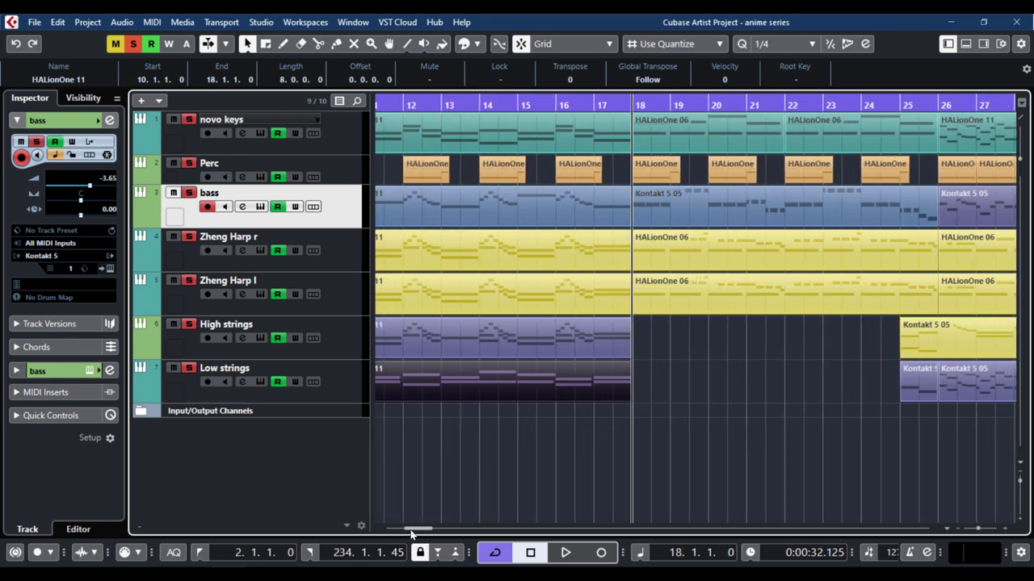
left_click_drag(412, 533, 418, 532)
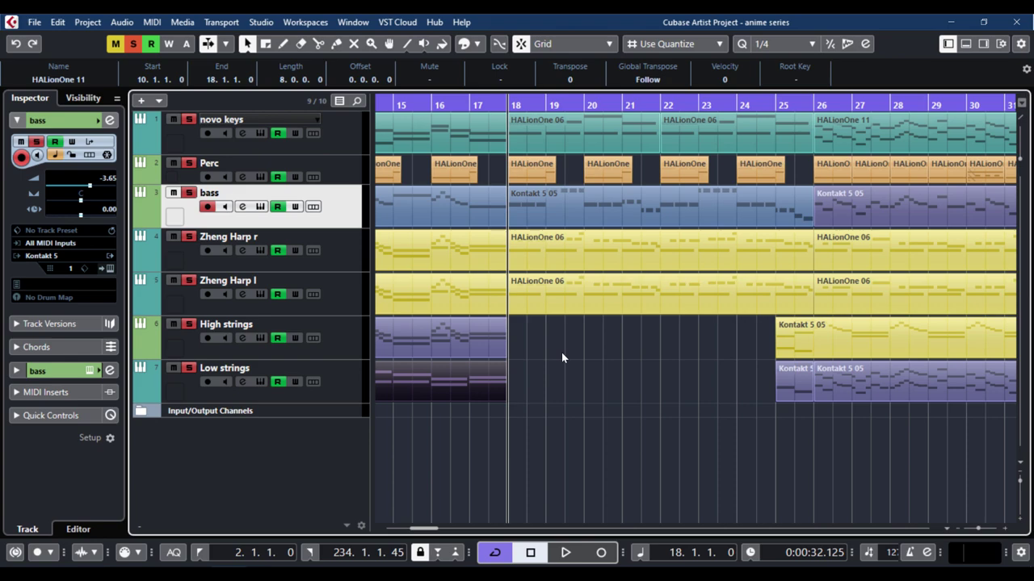
double_click(560, 247)
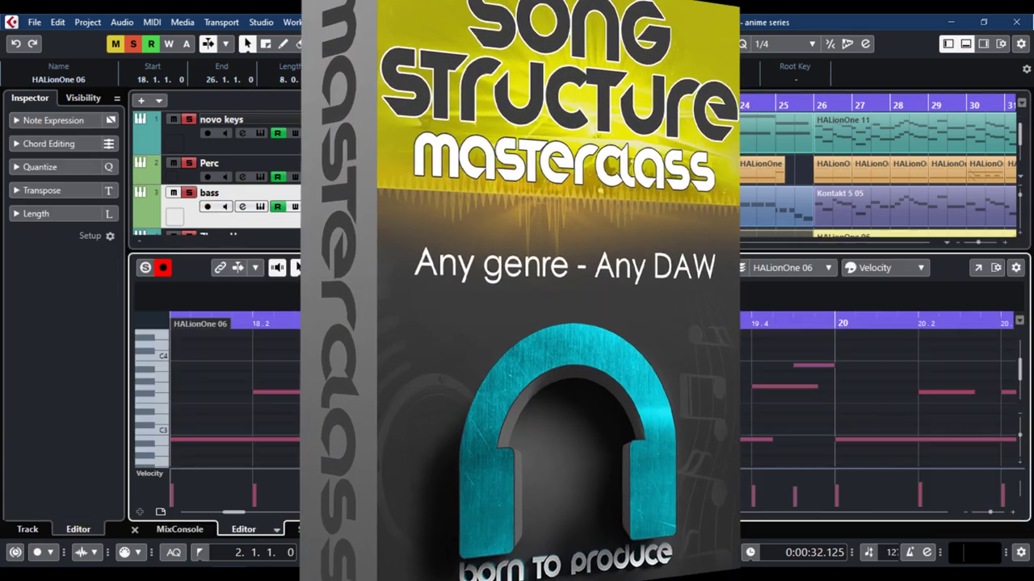
- Expand the Key Editor to a full window and play the Zheng Harp r melody from bar 18
left_click(978, 267)
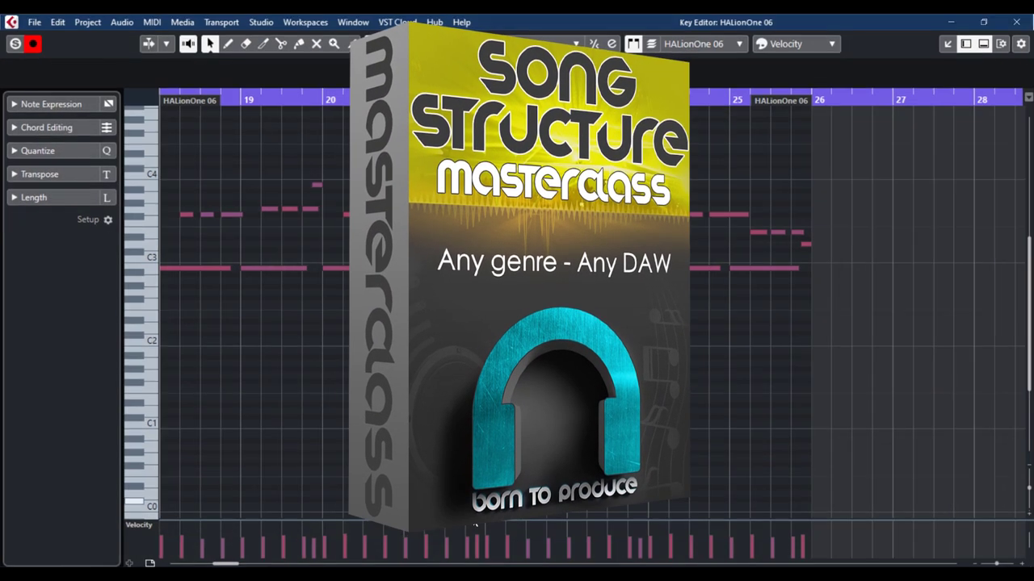
scroll(248, 251, "left", 4)
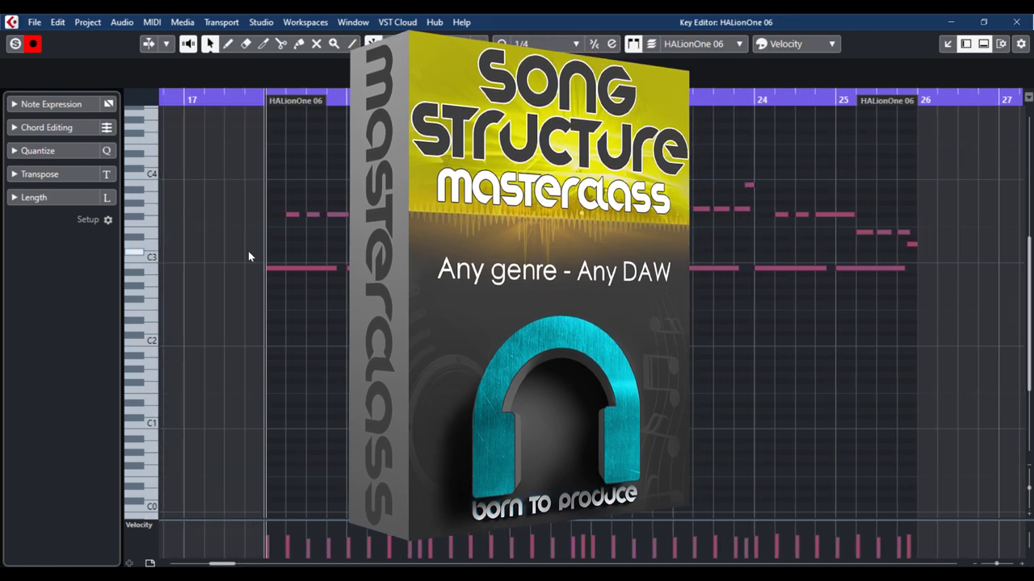
key("space")
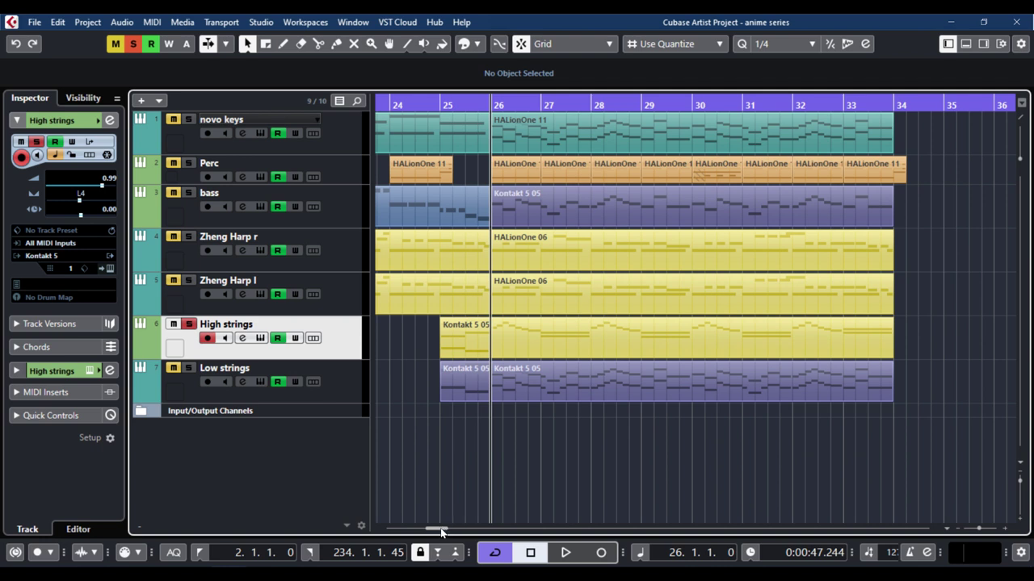
- Scroll to bars 23–35 and select the High strings 'Kontakt 5 05' part starting at bar 25
left_click_drag(441, 531, 411, 533)
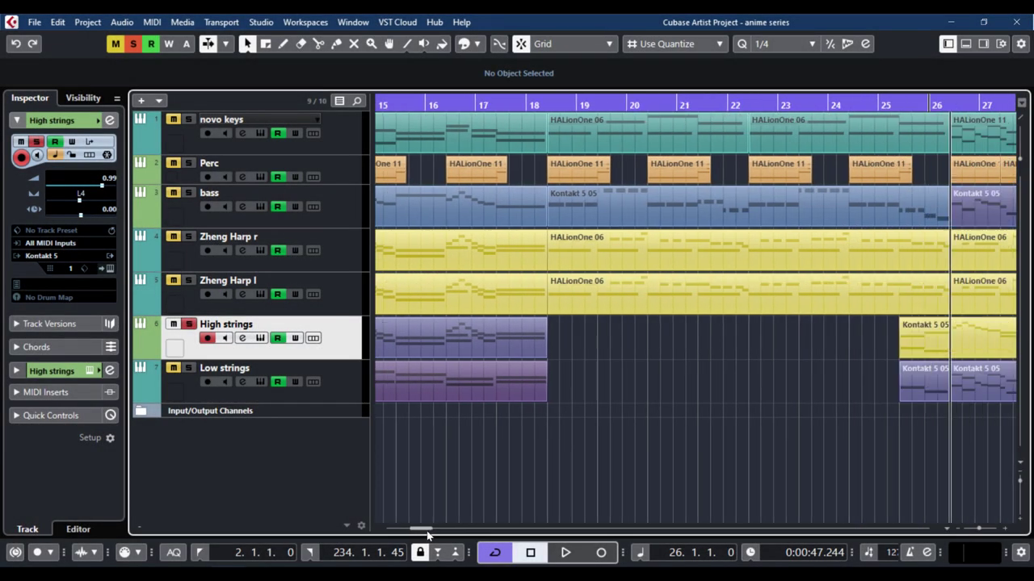
left_click_drag(427, 535, 441, 535)
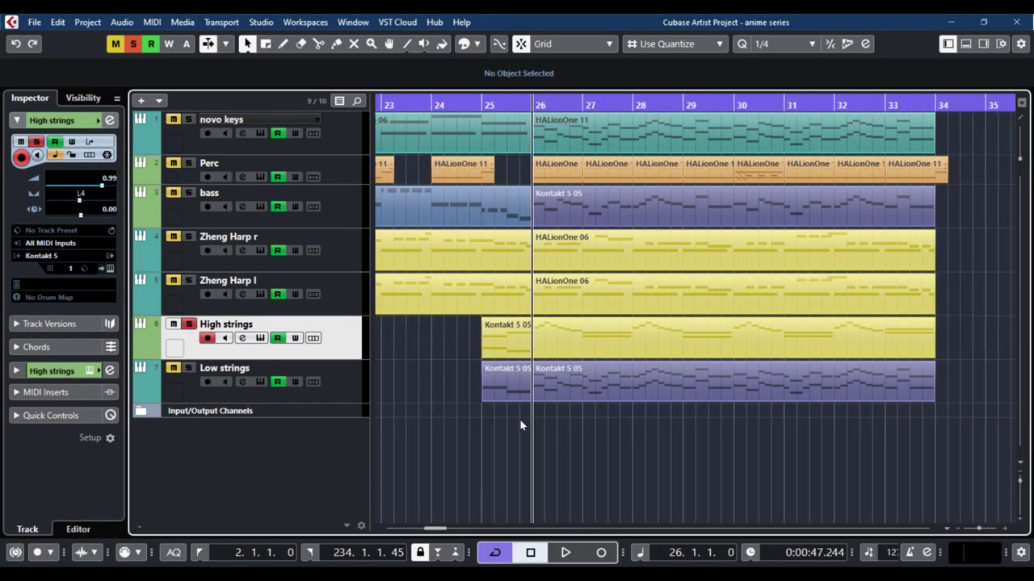
left_click(577, 355)
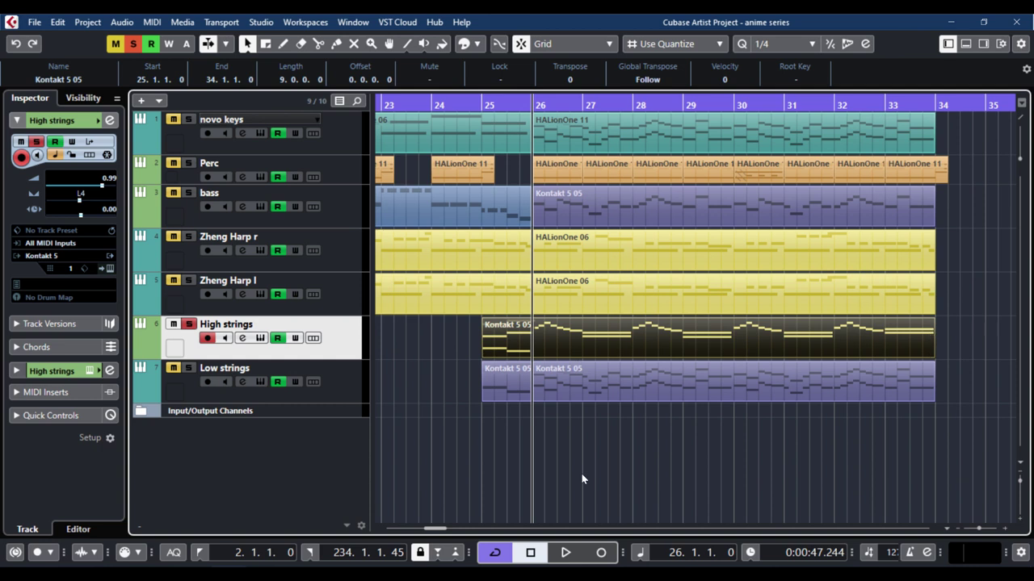
left_click(582, 394)
left_click(576, 247)
left_click(566, 146)
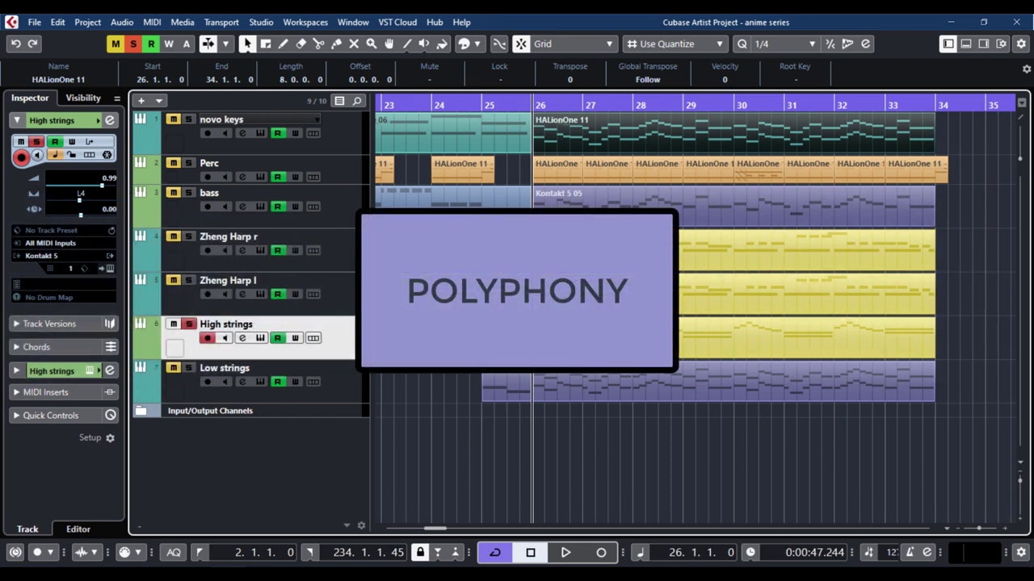
left_click(660, 494)
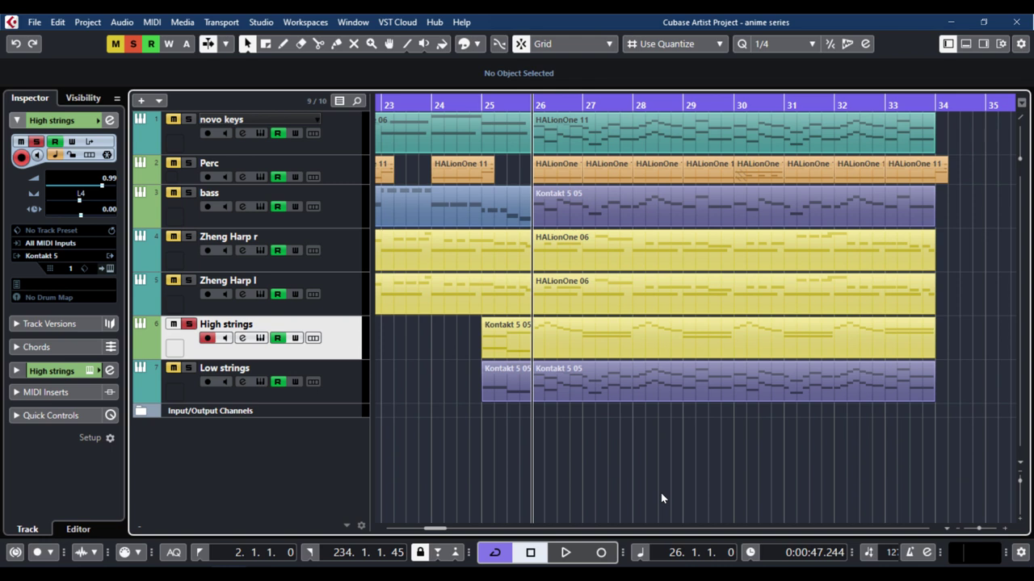
- Play from bar 26 with Low strings, novo keys and bass soloed and High strings unsoloed
key("space")
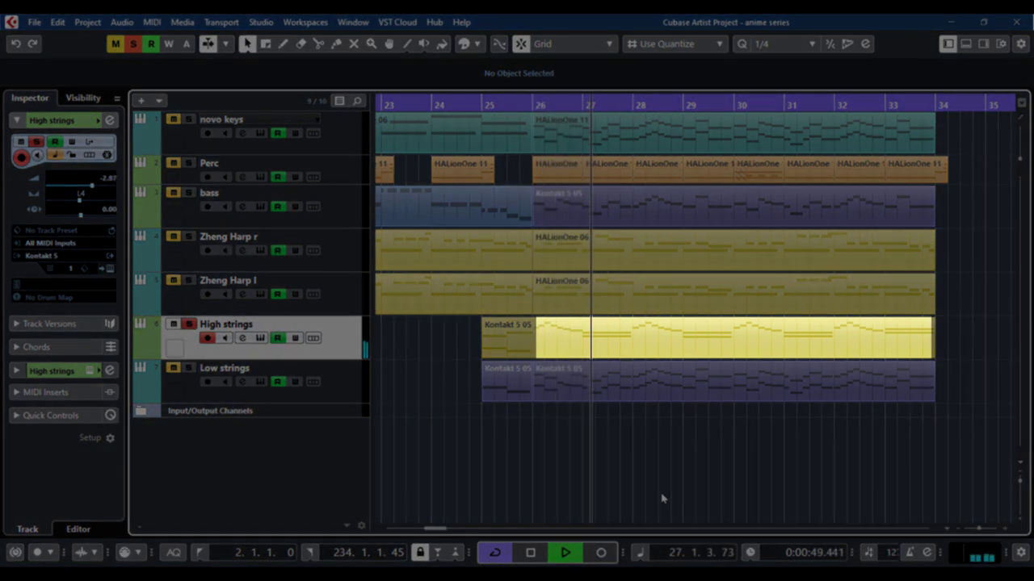
key("space")
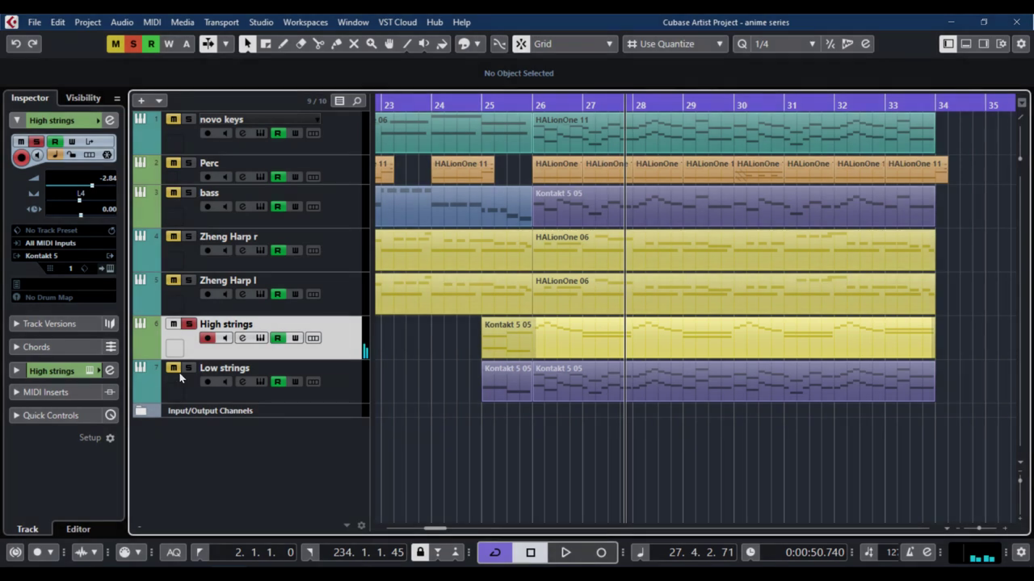
left_click(187, 369)
left_click(188, 193)
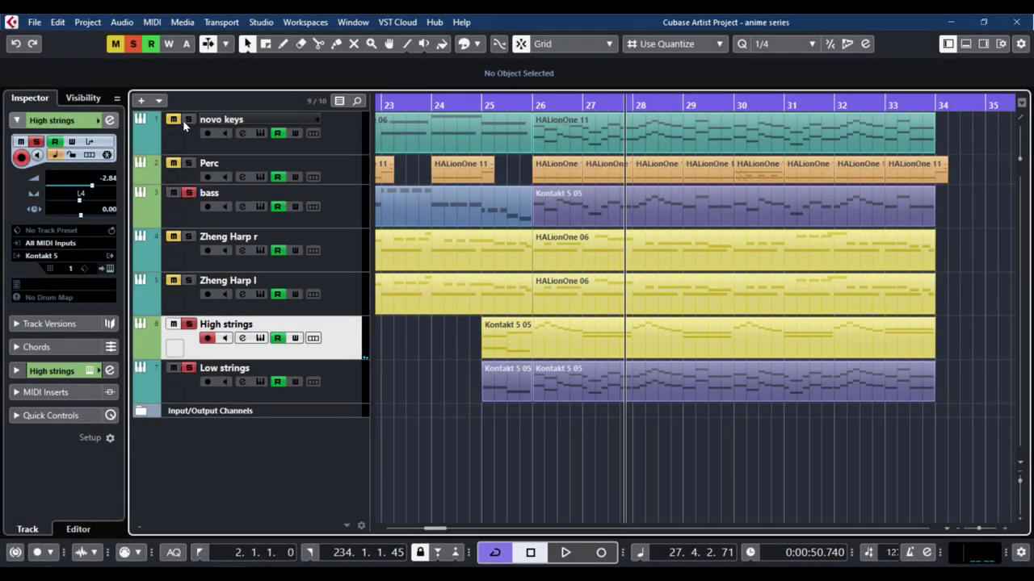
left_click(188, 120)
left_click(189, 324)
left_click(534, 105)
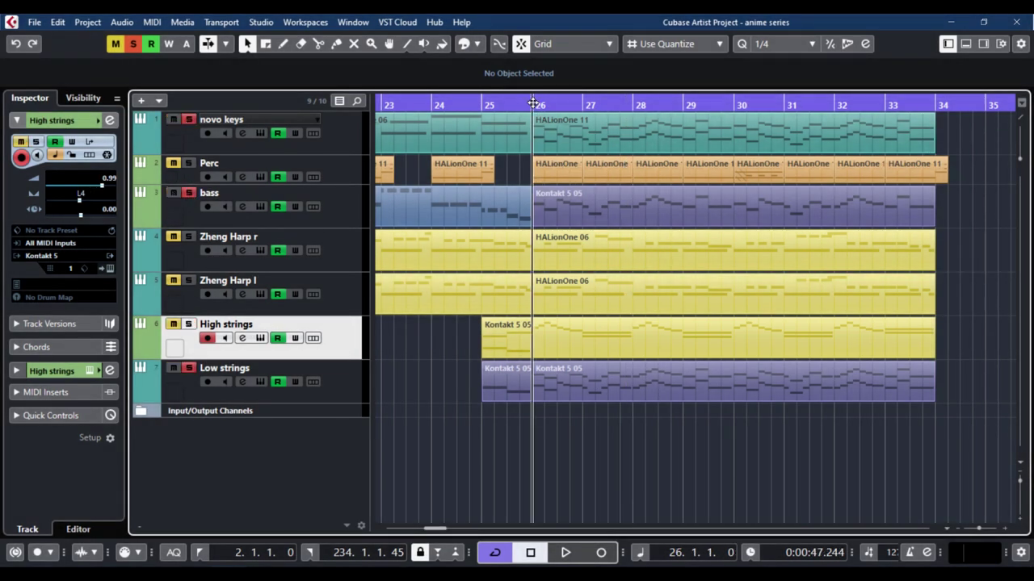
key("space")
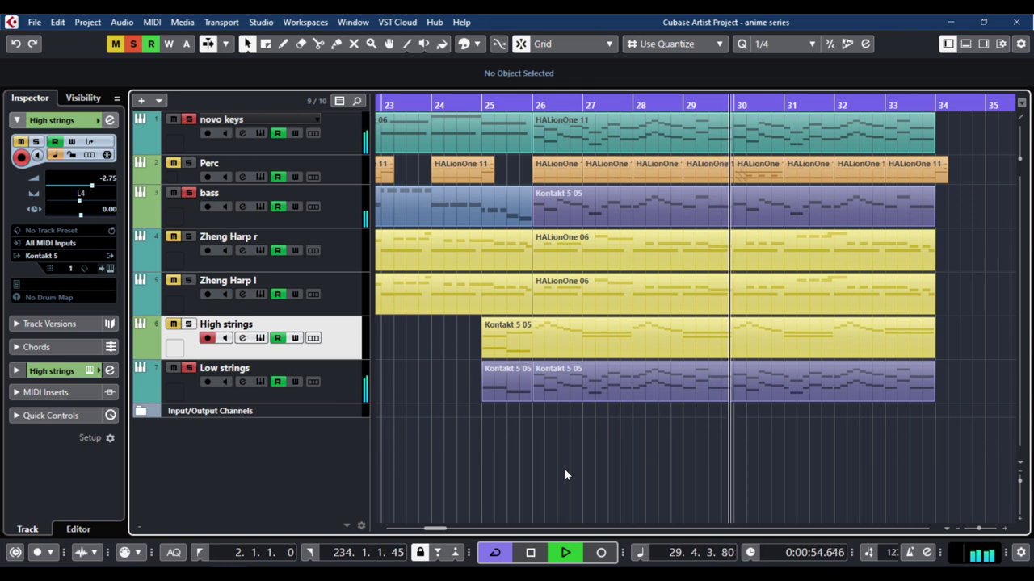
key("space")
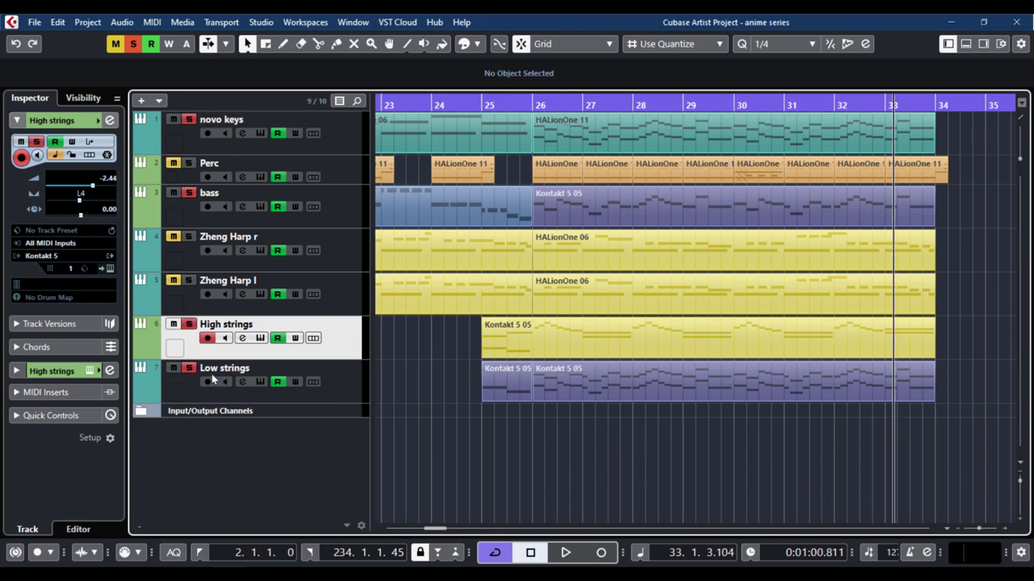
- Unsolo Low strings and bass, select novo keys and High strings, and play from bar 26
left_click(189, 368)
left_click(193, 194)
left_click(193, 124)
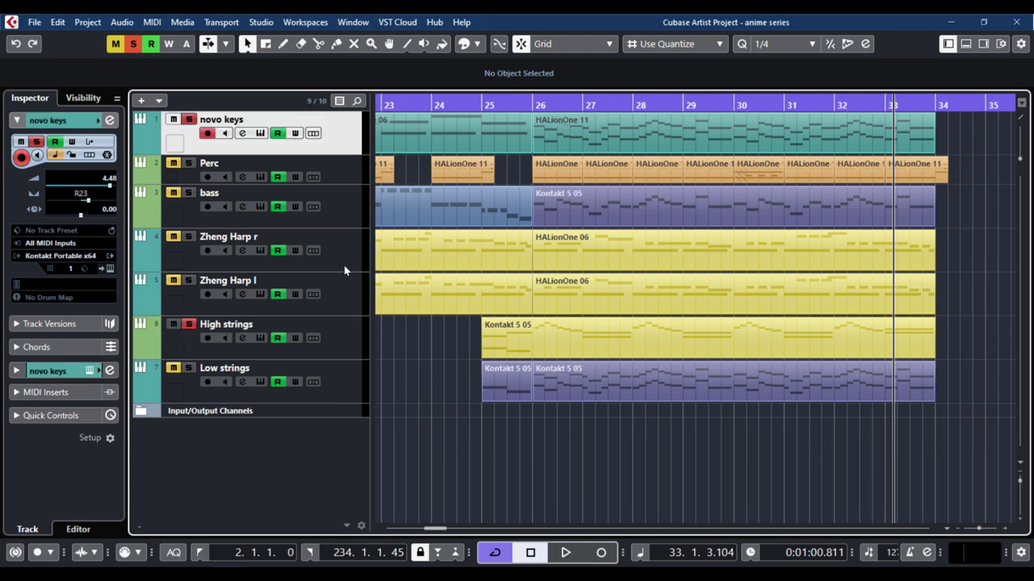
left_click(339, 341, "ctrl")
left_click_drag(531, 104, 531, 102)
key("space")
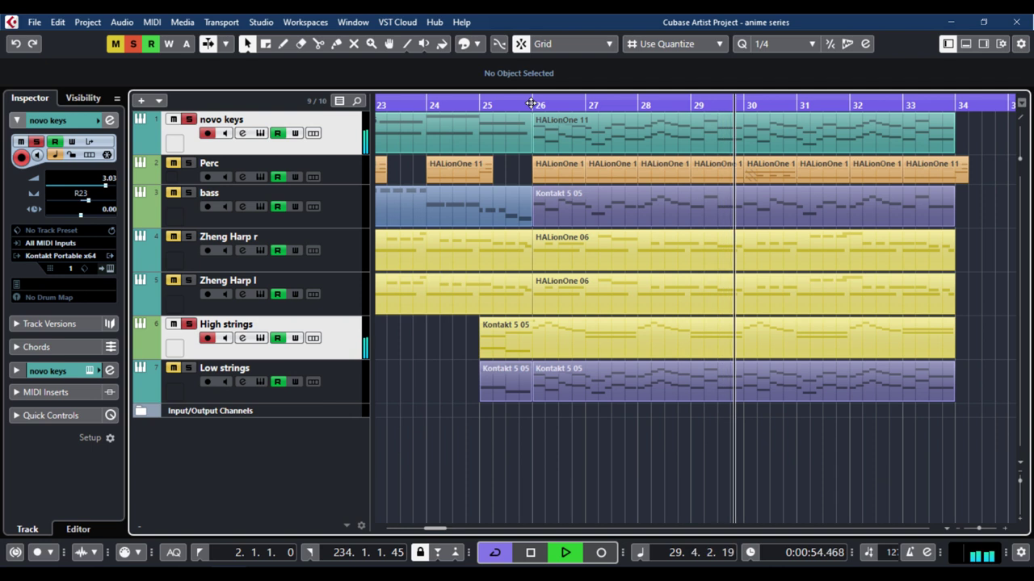
- Select the Zheng Harp r track, clear part selections, and play from bar 26 until just before bar 30
key("space")
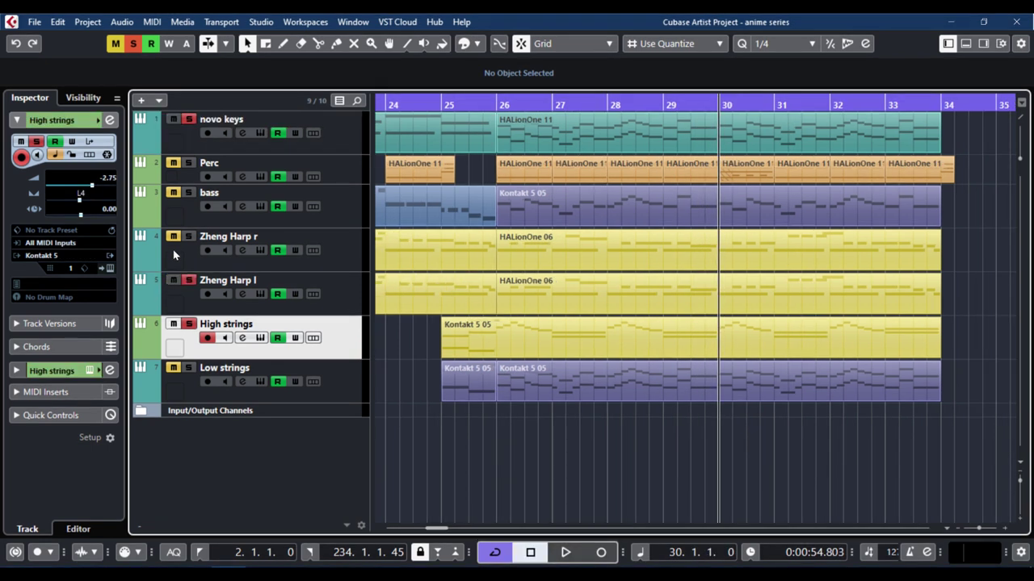
left_click(343, 250)
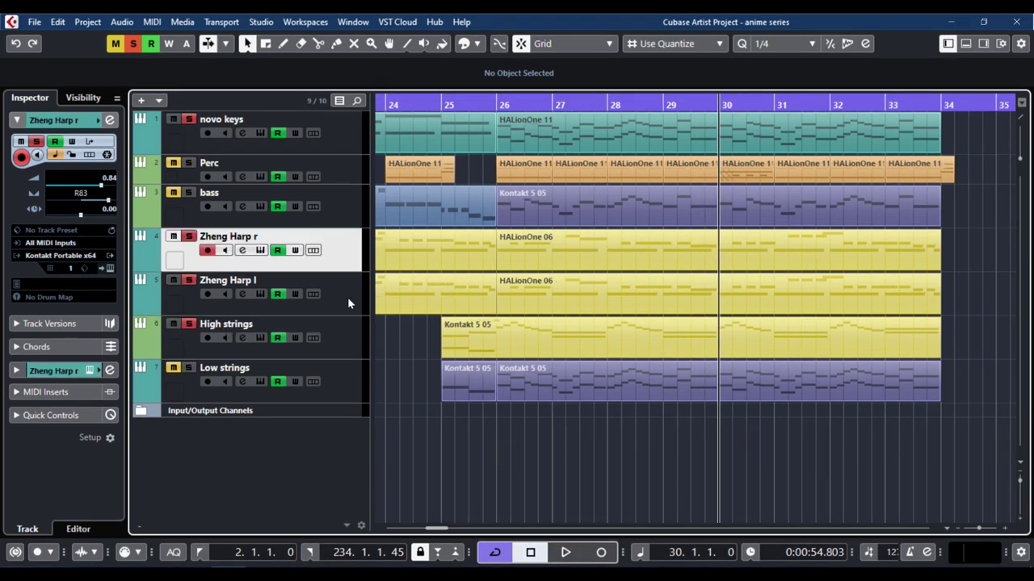
mouse_move(448, 533)
left_mouse_down()
mouse_move(431, 531)
mouse_move(447, 531)
left_mouse_up()
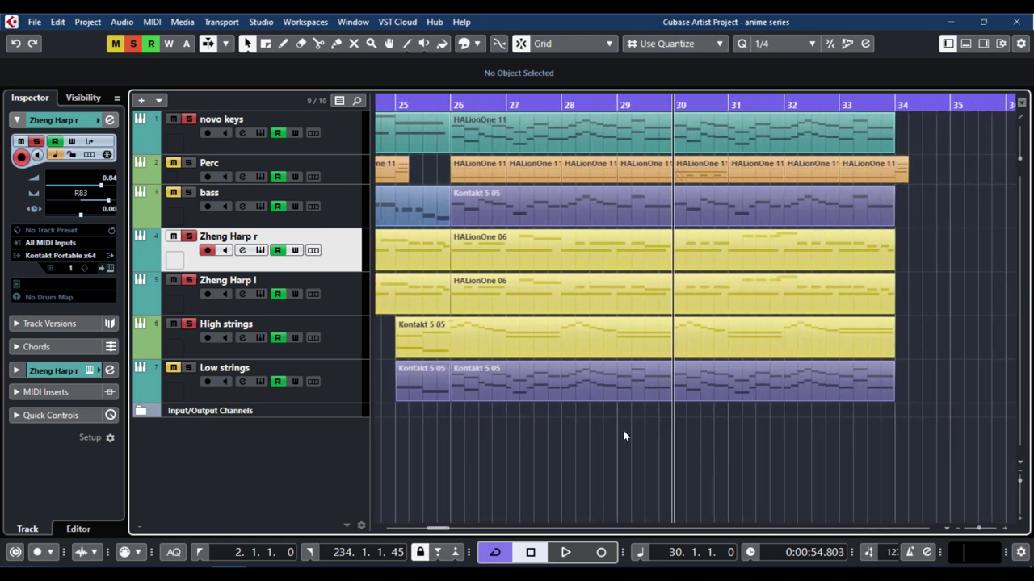
left_click(604, 396)
left_click(598, 358)
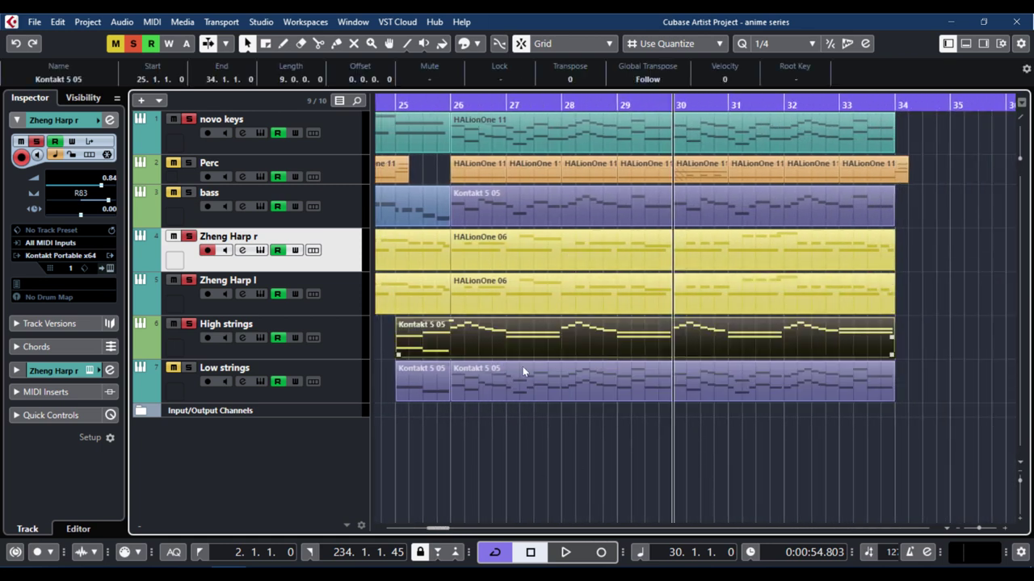
left_click(504, 415)
left_click_drag(449, 98, 448, 101)
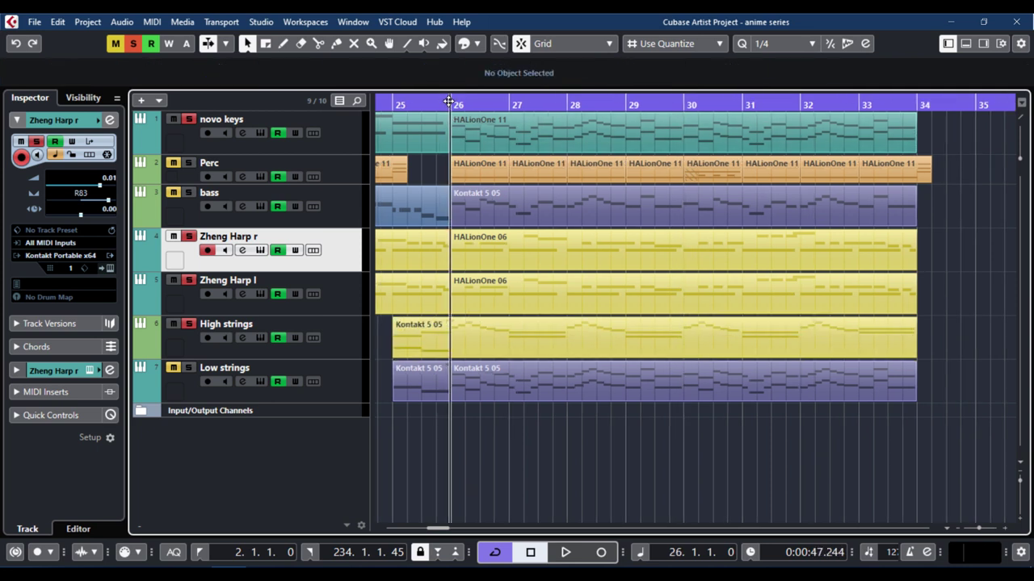
key("space")
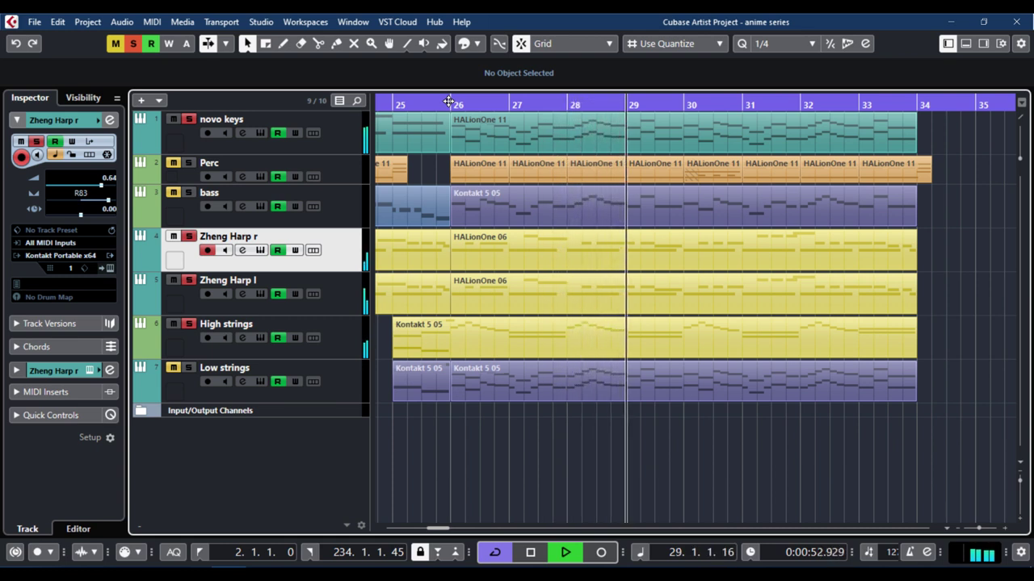
key("space")
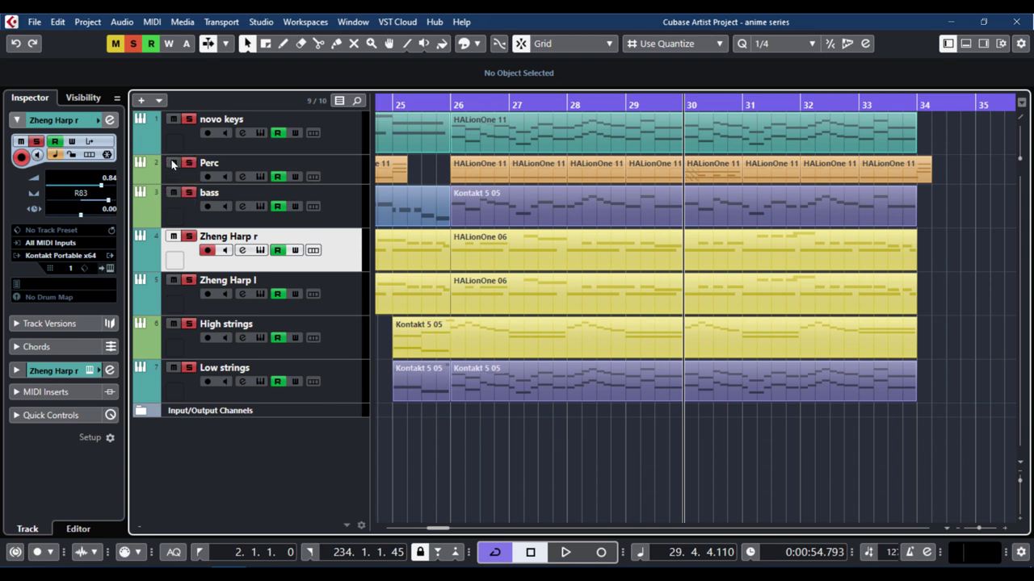
left_click(449, 337, "alt")
left_click_drag(493, 340, 958, 330)
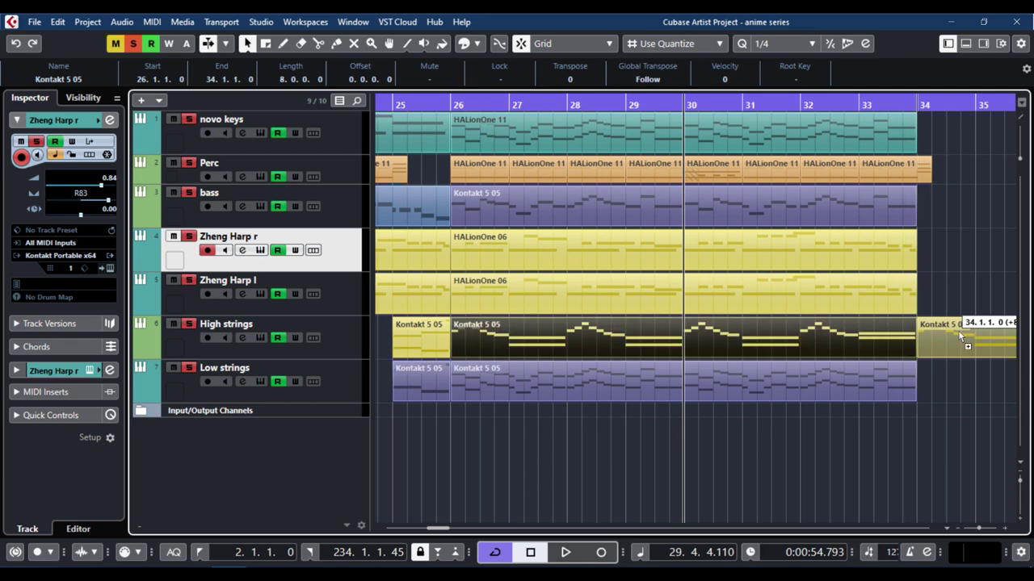
left_click(356, 100)
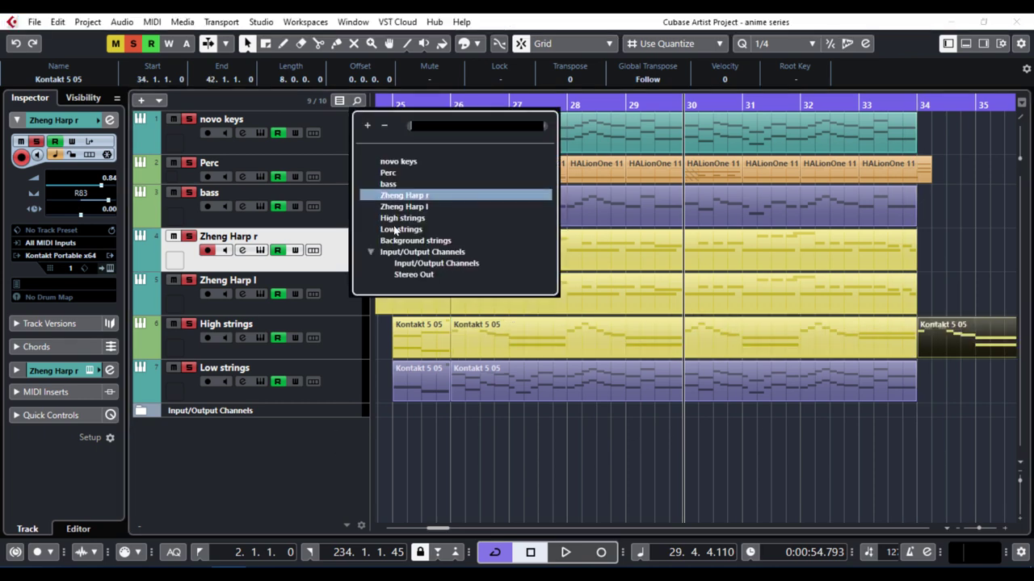
left_click(390, 241)
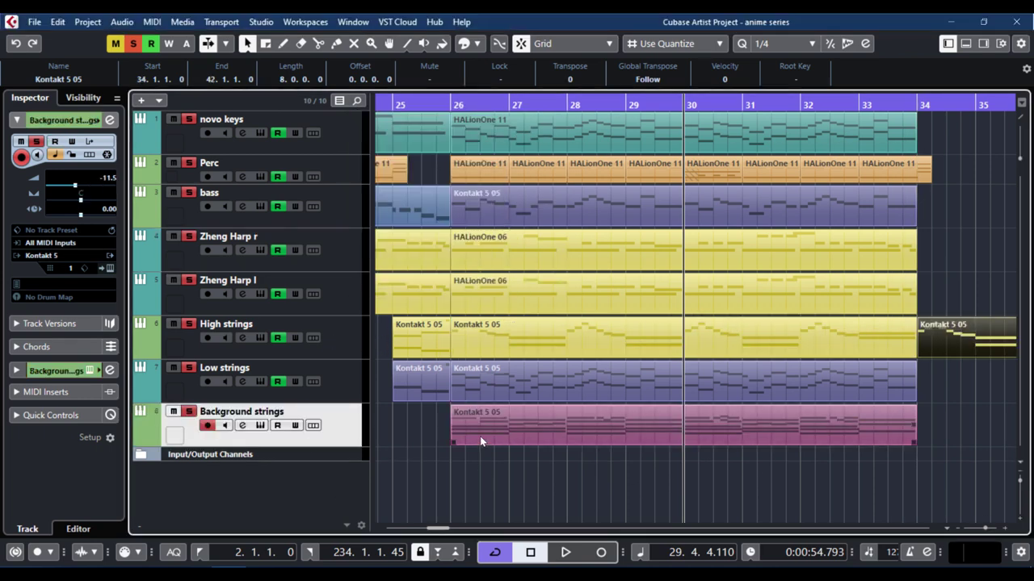
left_click_drag(480, 436, 943, 427)
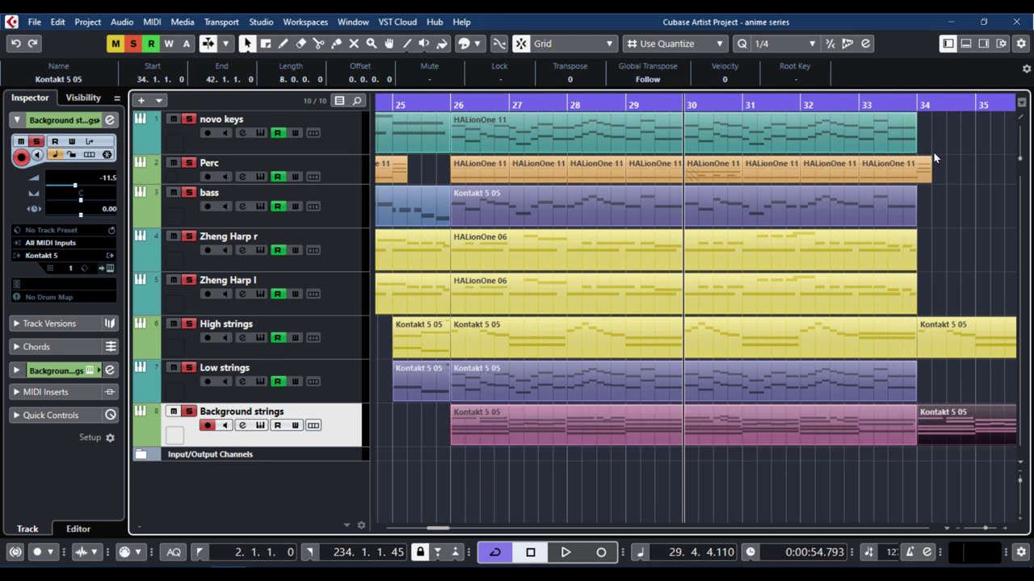
key("l")
left_click_drag(437, 531, 444, 533)
key("space")
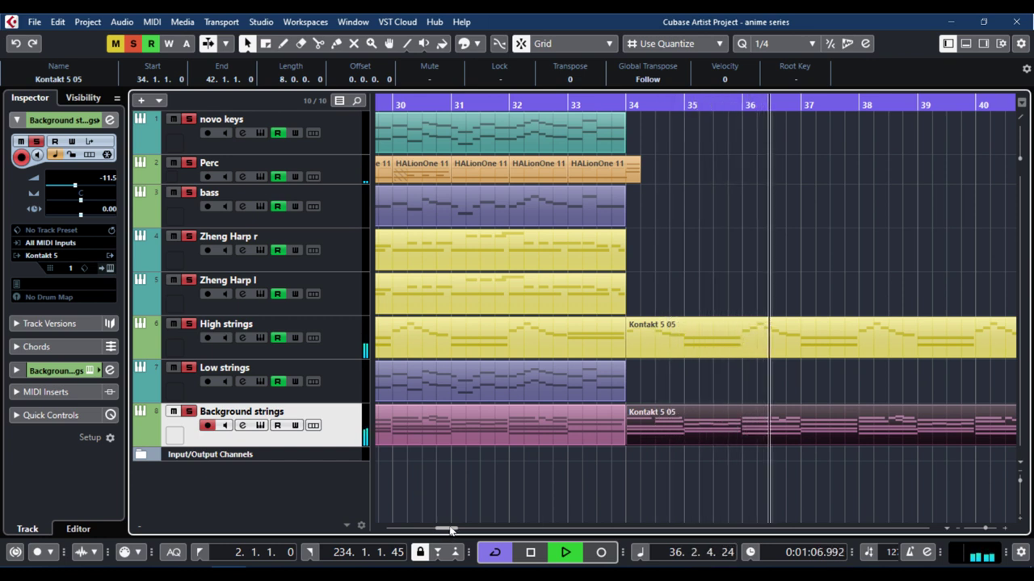
left_click_drag(447, 535, 456, 531)
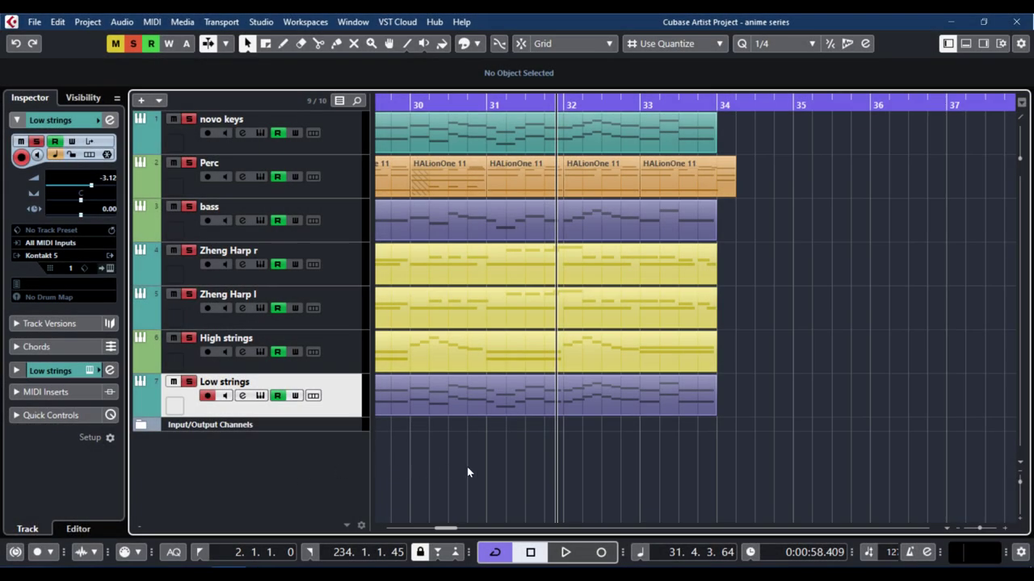
- Show all used volume automation lanes via the Low strings track menu and play the ending from bar 31
right_click(345, 391)
left_click(415, 301)
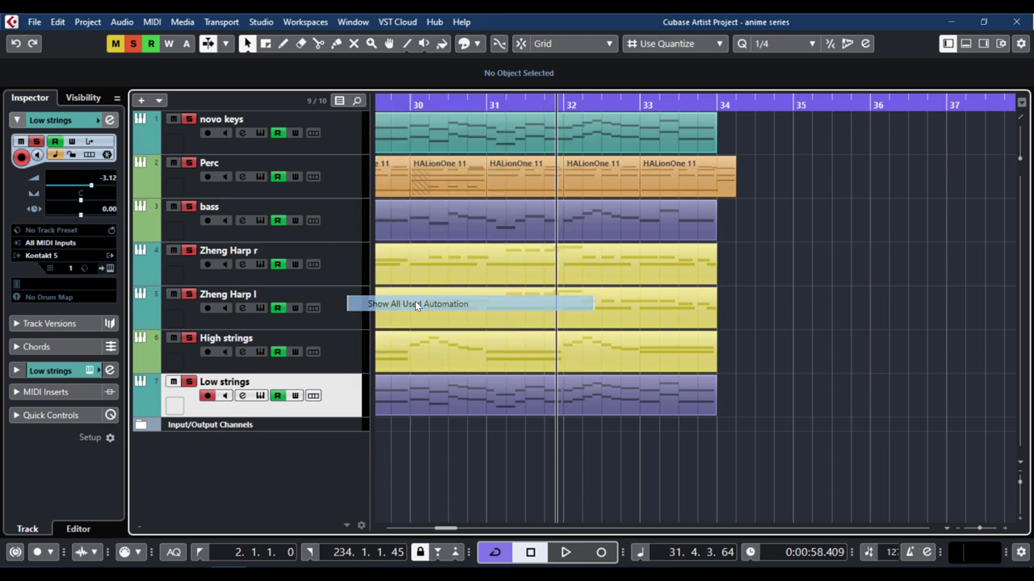
scroll(470, 388, "down", 5)
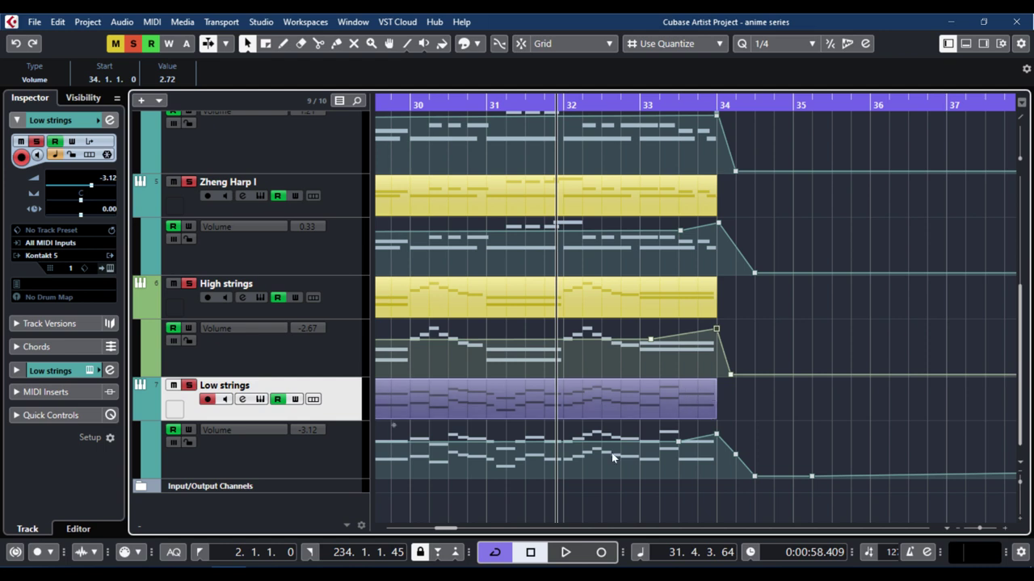
left_click(488, 101)
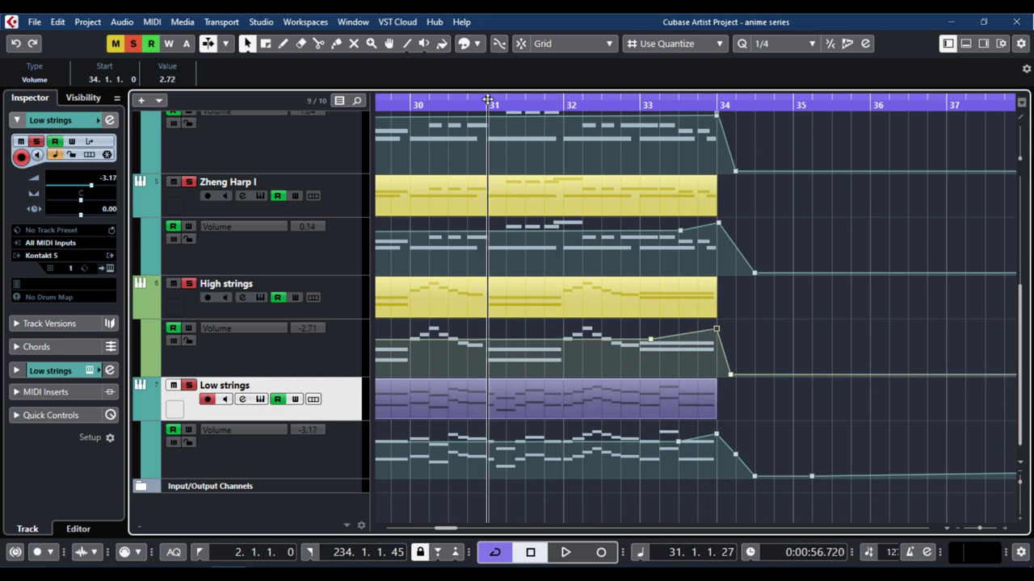
key("space")
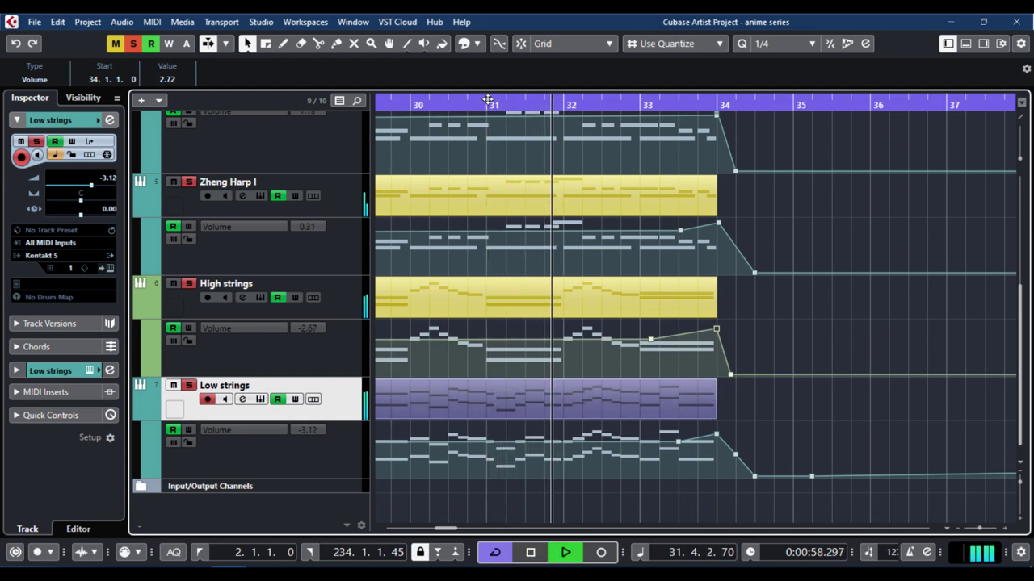